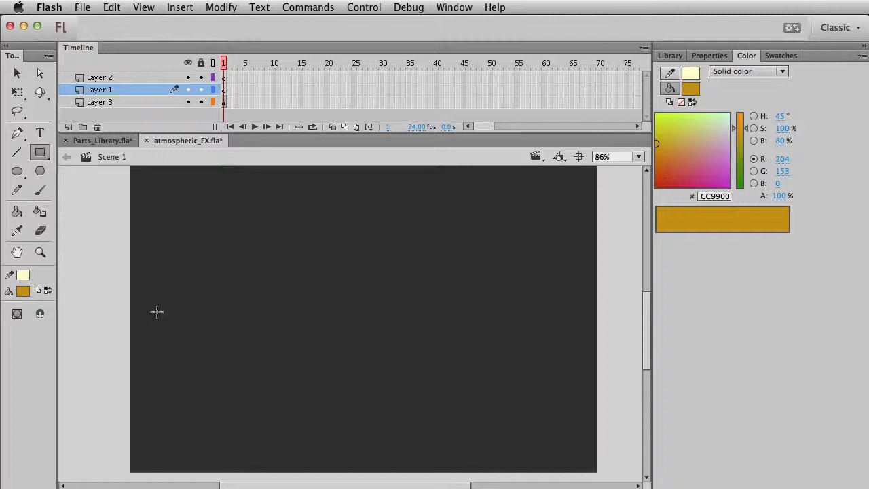
Set the fill to a linear gradient from amber CC9900 to the same colour at 0% alpha.
left_click(758, 74)
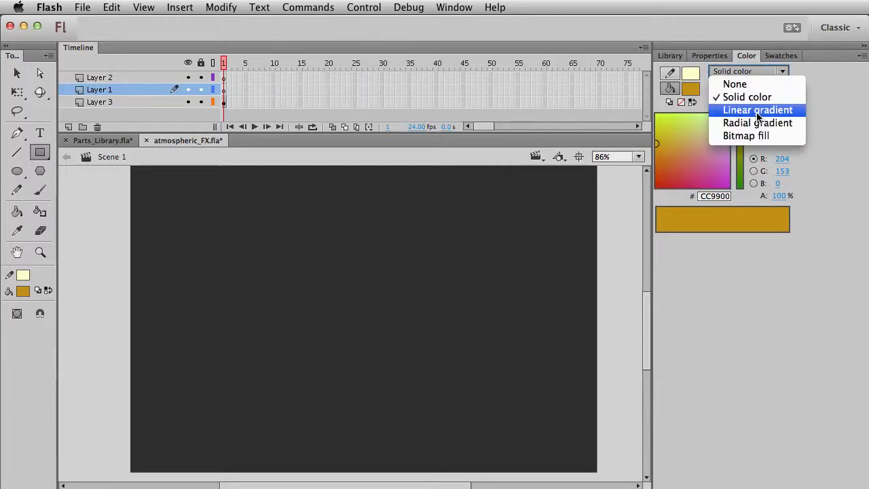
left_click(757, 110)
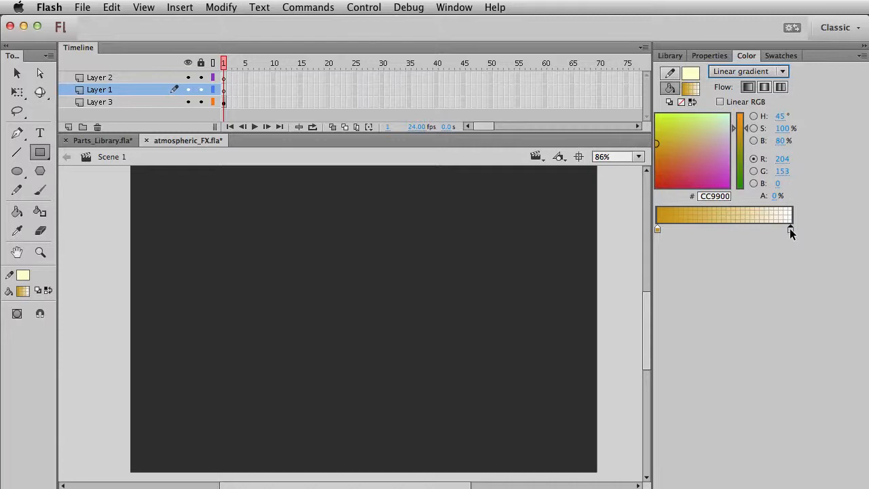
left_click(776, 195)
type("100")
key("Return")
type("0")
key("Return")
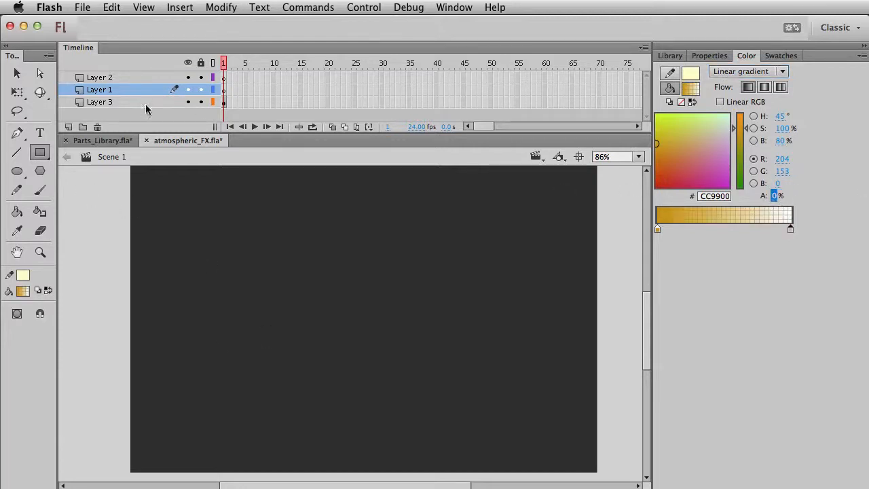
Draw a gradient-filled rectangle about 610 by 360 px on Layer 3 and delete its outline.
left_click(225, 102)
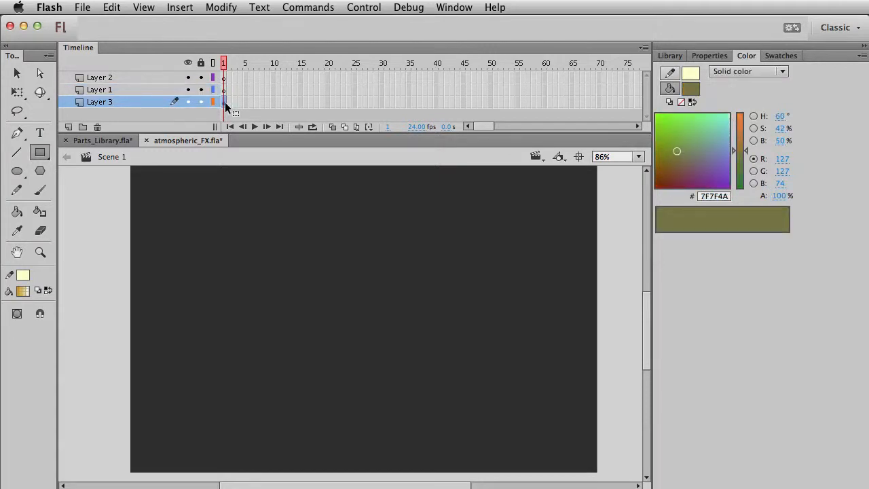
mouse_move(180, 216)
left_mouse_down()
mouse_move(594, 404)
mouse_move(538, 426)
left_mouse_up()
key("v")
double_click(538, 425)
key("Delete")
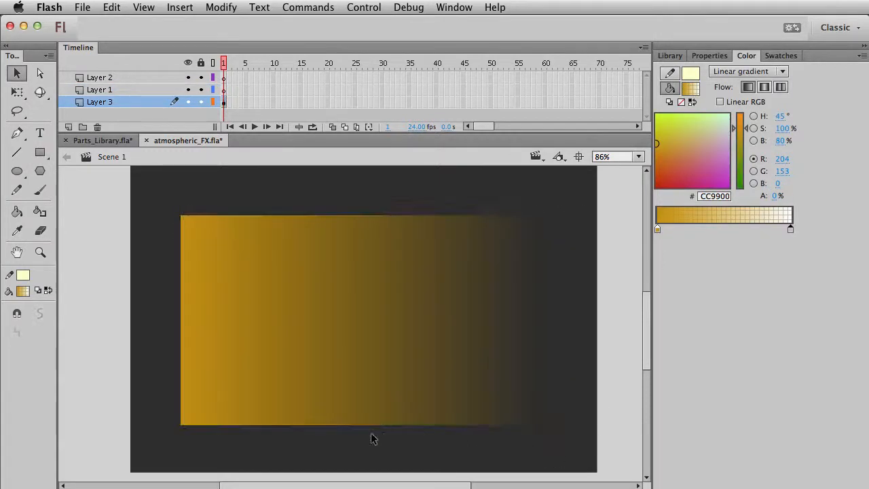
Narrow the rectangle's gradient and rotate it a quarter turn so amber at the base fades to transparent upward.
left_click(346, 284)
left_click(107, 297)
key("f")
left_click(234, 314)
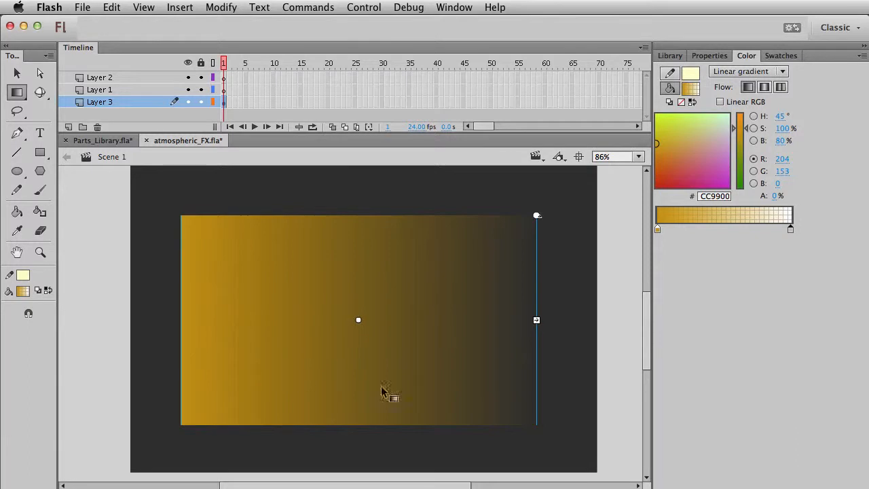
left_click_drag(536, 320, 416, 319)
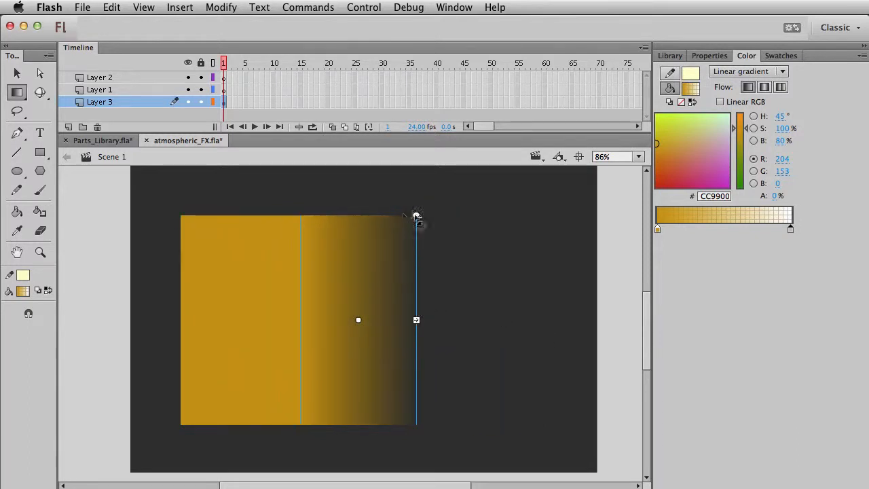
left_click_drag(416, 216, 251, 223)
Reposition and stretch the vertical gradient so its fade spans the full height of the rectangle.
left_click_drag(361, 326, 361, 352)
left_click_drag(359, 288, 359, 229)
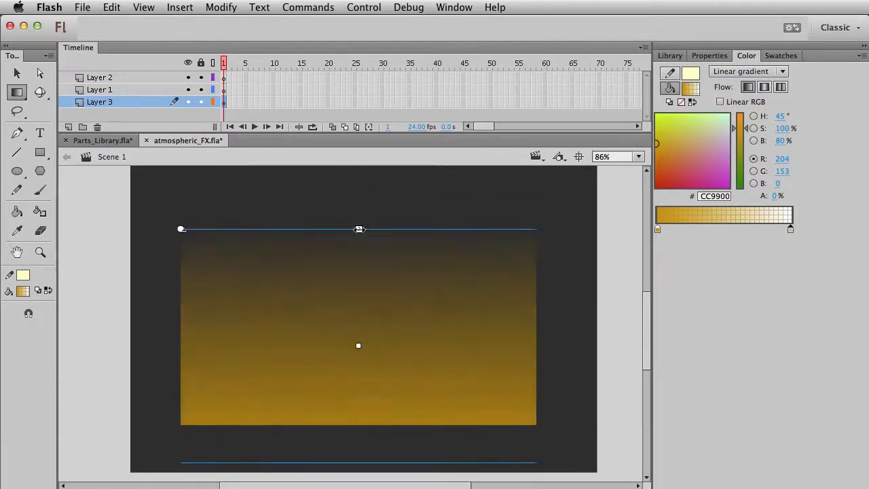
left_click_drag(360, 342, 359, 313)
left_click_drag(358, 197, 359, 214)
Convert the gradient rectangle to a Movie Clip symbol named "base gradient".
key("v")
left_click(356, 293)
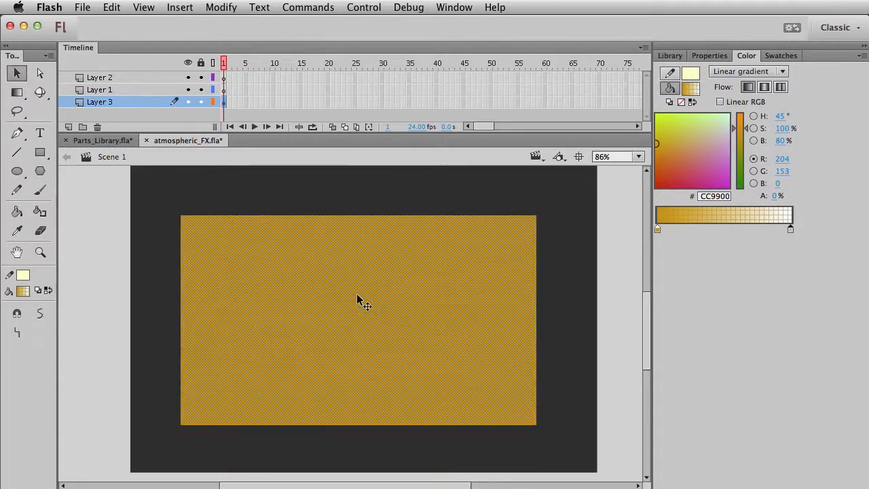
key("F8")
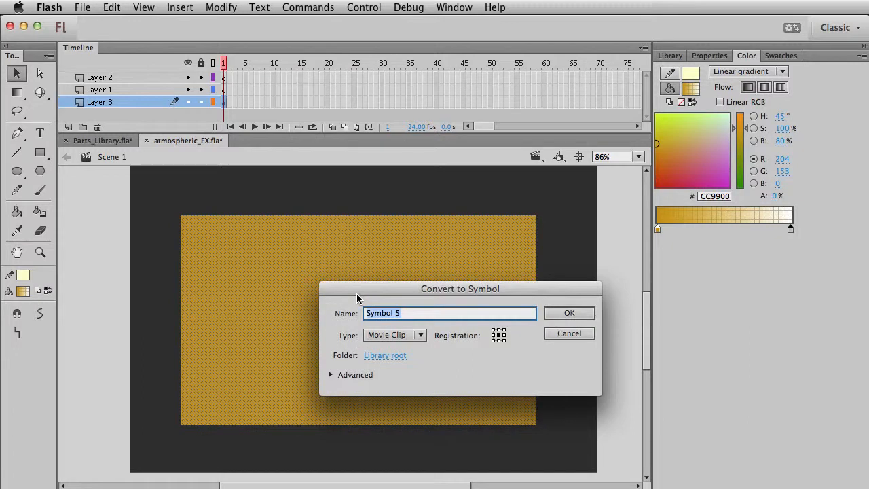
type("base gradient")
key("Return")
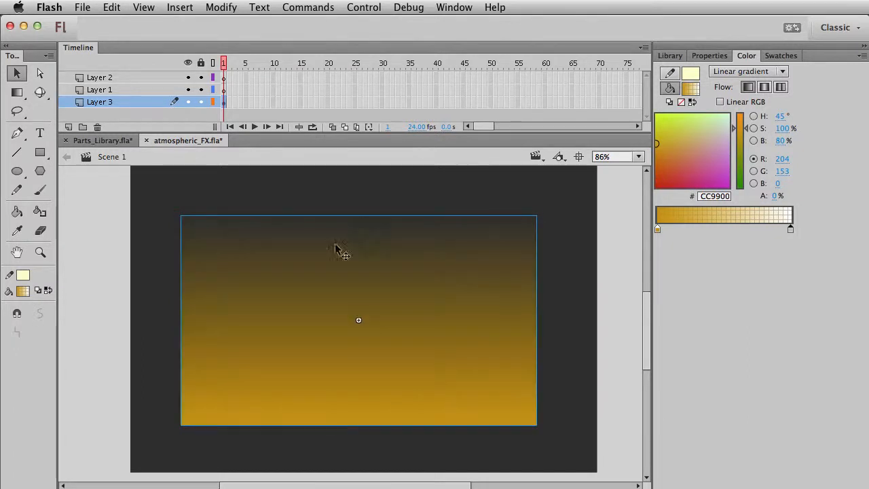
Apply an Alpha color effect of 36% to the base gradient instance.
left_click(710, 55)
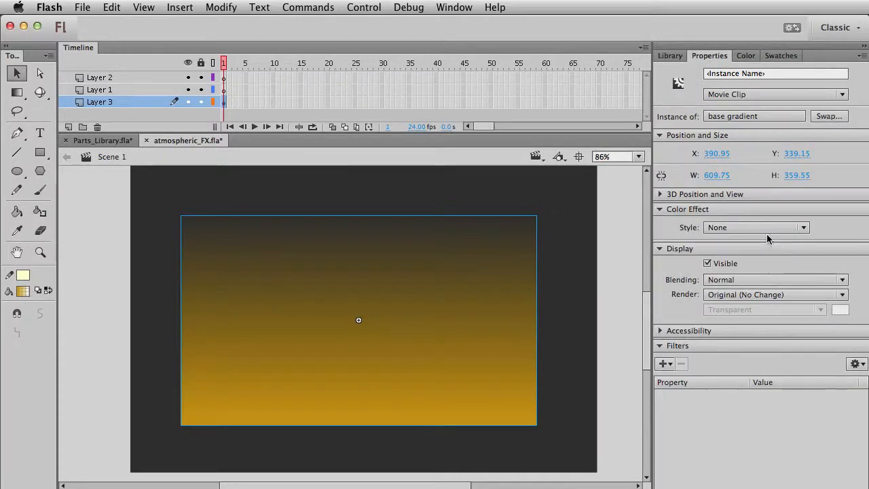
left_click(770, 232)
left_click(747, 301)
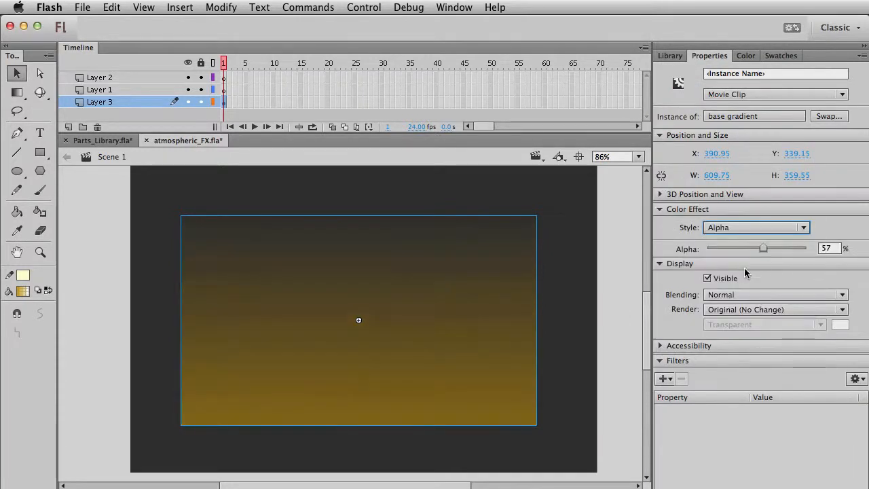
left_click_drag(758, 250, 743, 249)
Align the base gradient with the stage's lower-left corner and widen it to the full 800 px stage width.
left_click_drag(489, 277, 438, 326)
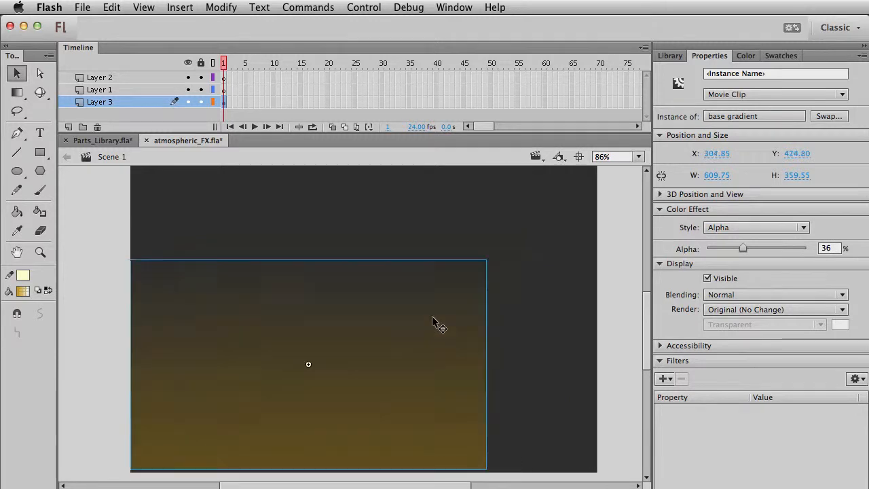
key("q")
left_click_drag(315, 371, 201, 453)
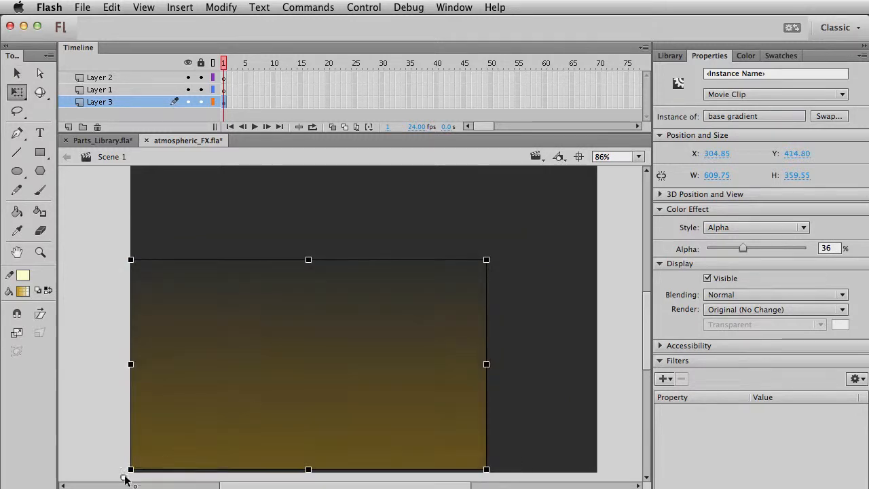
mouse_move(486, 364)
left_mouse_down()
mouse_move(596, 365)
mouse_move(473, 367)
left_mouse_up()
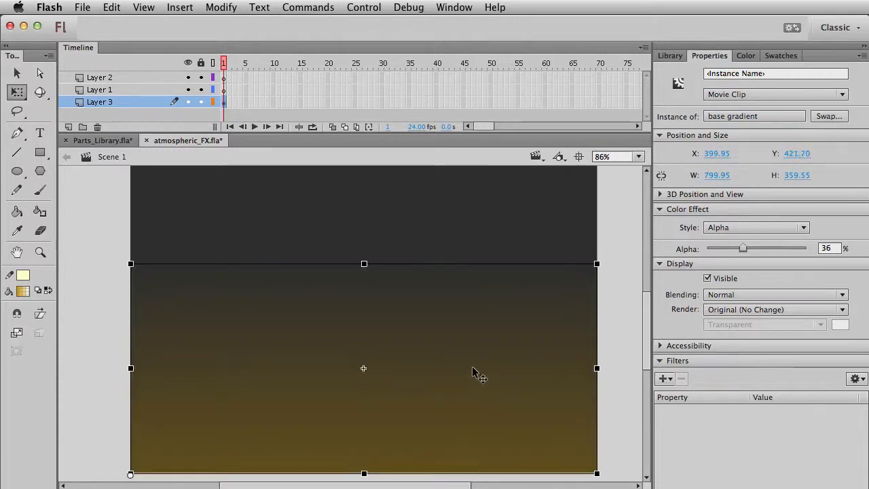
Lower the base gradient's top edge so it covers only about the bottom two fifths of the stage.
left_click(408, 226)
left_click(358, 326)
left_click_drag(365, 263, 365, 330)
key("v")
left_click(397, 282)
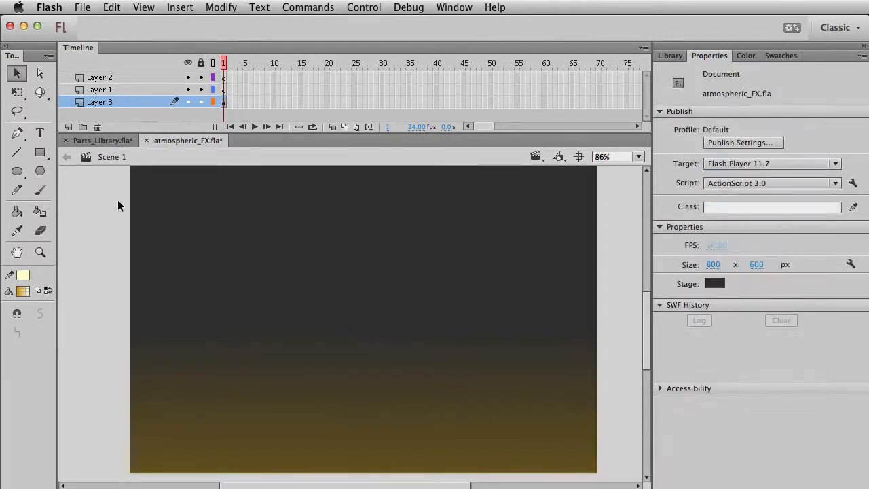
Choose the Pen tool with a solid blue fill colour and make frame 1 of Layer 1 active.
left_click(18, 134)
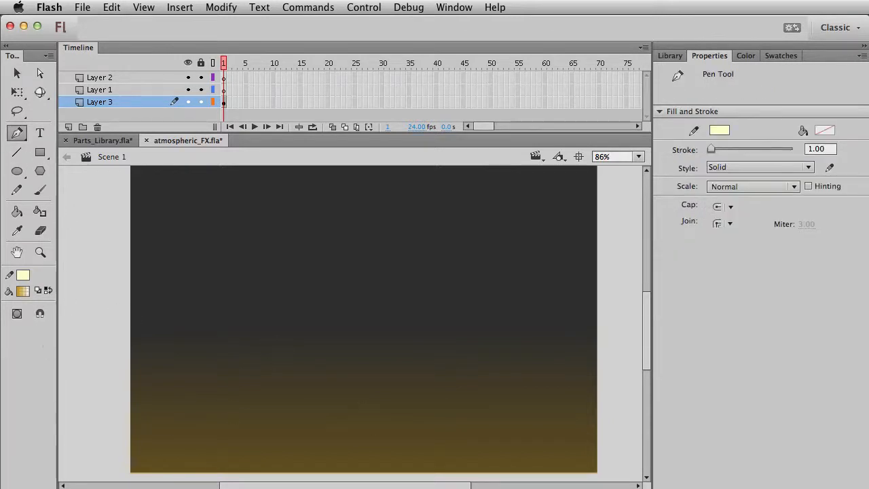
left_click(22, 291)
left_click(146, 362)
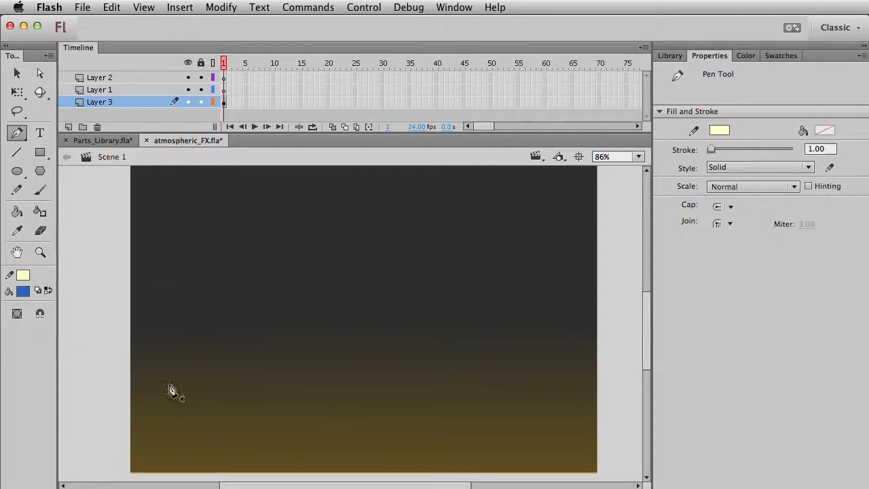
left_click(228, 90)
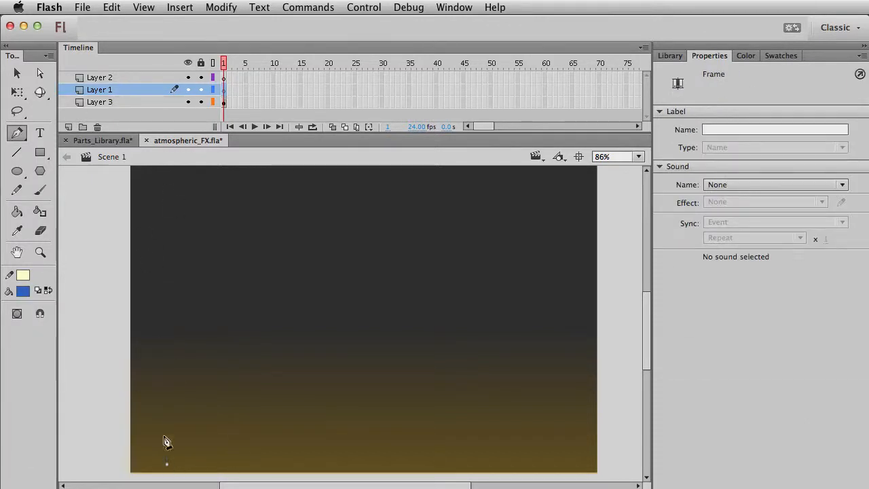
Draw a closed, curvy, lobed cloud outline with the Pen tool in the lower-left area of the stage.
left_click_drag(167, 464, 166, 432)
key("super+z")
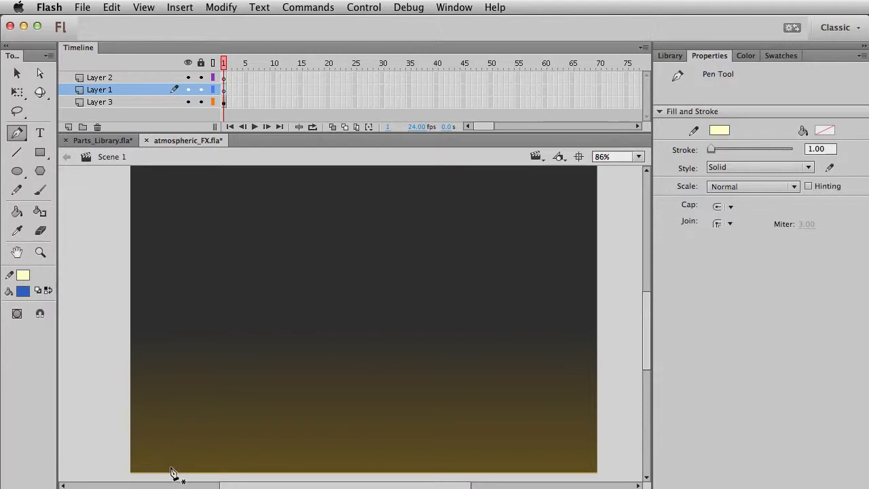
left_click_drag(177, 436, 195, 415)
left_click_drag(195, 383, 239, 383)
left_click_drag(235, 358, 289, 351)
left_click_drag(295, 406, 307, 387)
left_click_drag(333, 421, 268, 469)
left_click(171, 467)
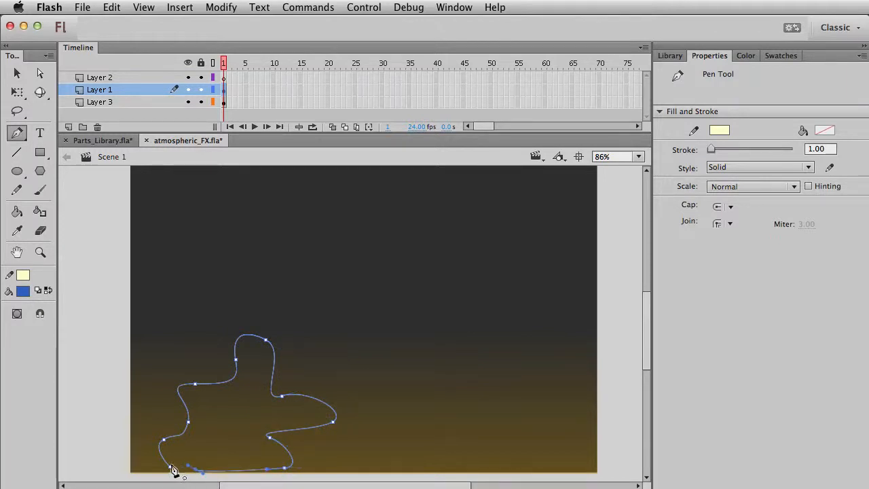
key("v")
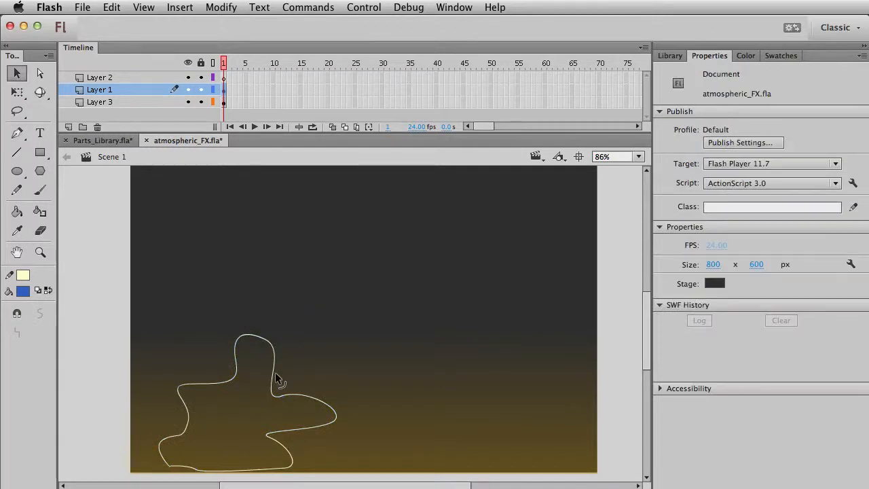
left_click(303, 425)
left_click_drag(278, 392, 381, 317)
key("q")
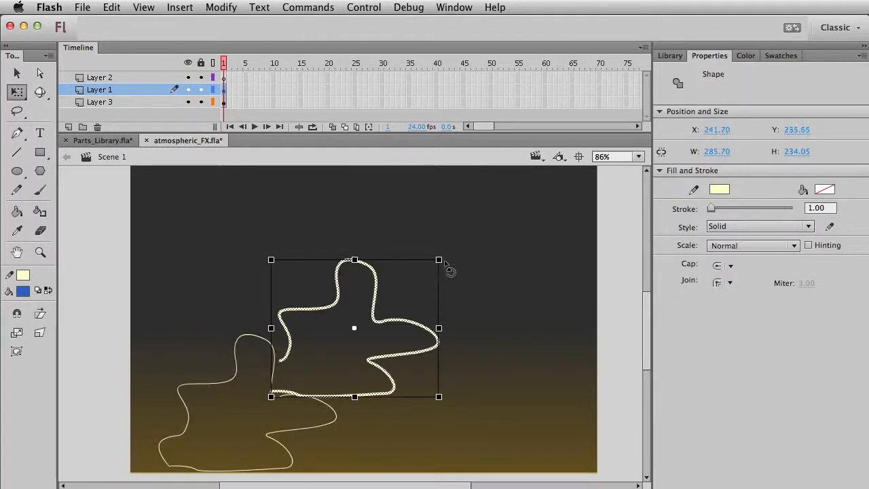
left_click_drag(438, 259, 388, 294)
key("v")
left_click_drag(377, 326, 353, 388)
left_click(308, 403)
key("super+z")
key("Delete")
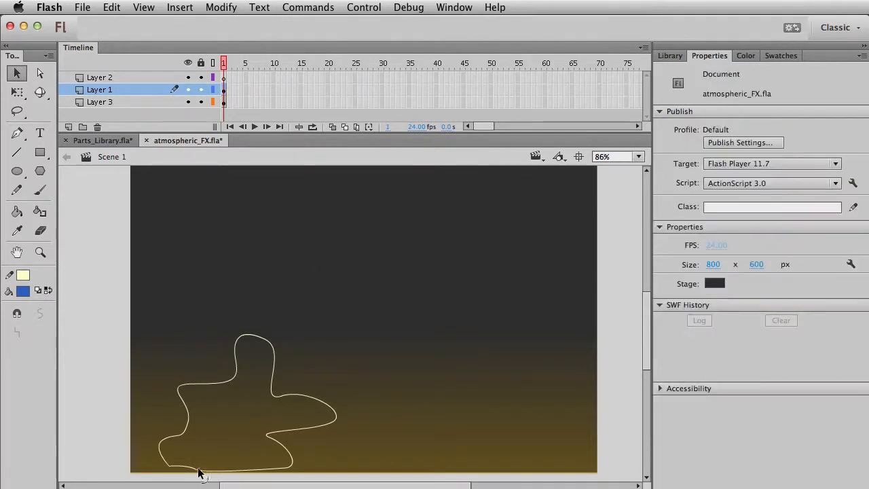
Fill the cloud outline with solid blue and delete its stroke.
left_click(17, 211)
left_click(196, 434)
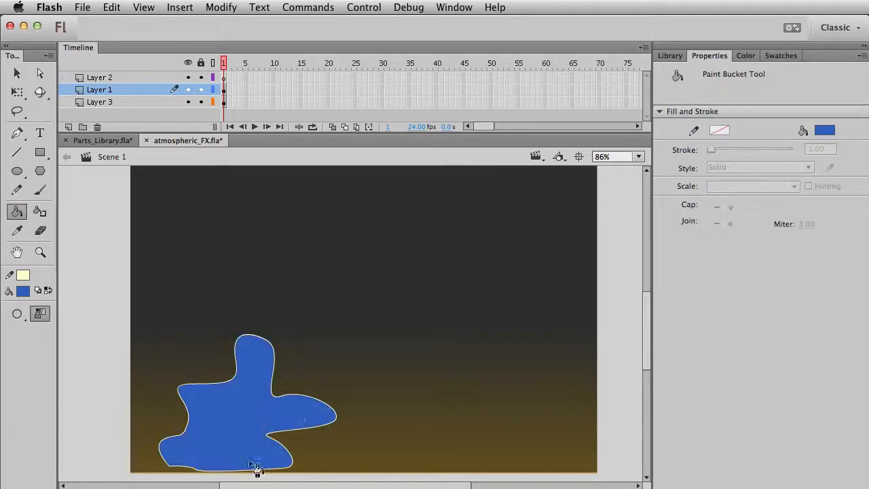
key("v")
double_click(294, 396)
key("Delete")
Place a copy of the blue shape up and to the right of the original, scaled to about 198 by 153 px.
left_click(267, 430)
key("super+c")
key("super+v")
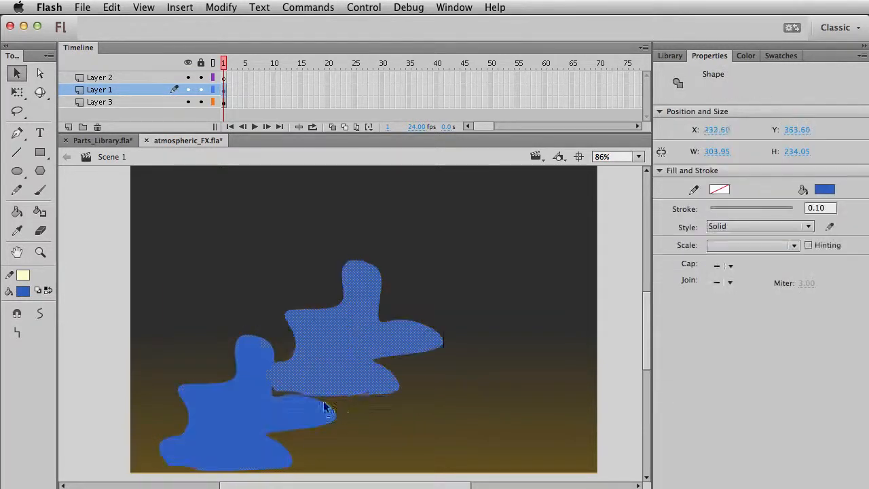
key("q")
left_click_drag(444, 260, 429, 291)
key("v")
Add two more copies of the blue shape around the lower middle of the stage, shrinking one and enlarging the other.
left_click_drag(359, 336, 429, 405)
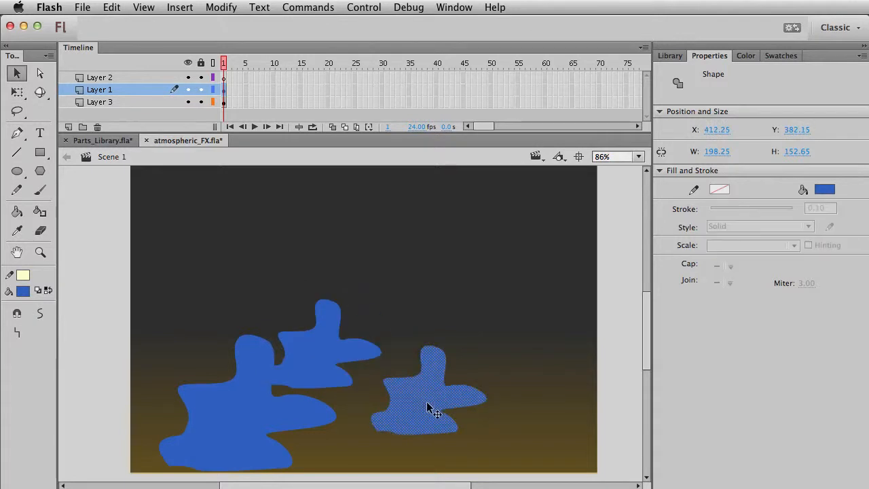
key("q")
left_click_drag(485, 345, 462, 361)
key("v")
left_click_drag(433, 408, 422, 462)
key("q")
left_click_drag(451, 423, 472, 406)
Add a shrunken copy of the blue shape at the stage's lower edge and further copies toward its right side.
key("v")
left_click_drag(425, 438, 330, 470)
key("q")
left_click_drag(401, 417, 384, 426)
key("v")
left_click_drag(351, 468, 520, 459)
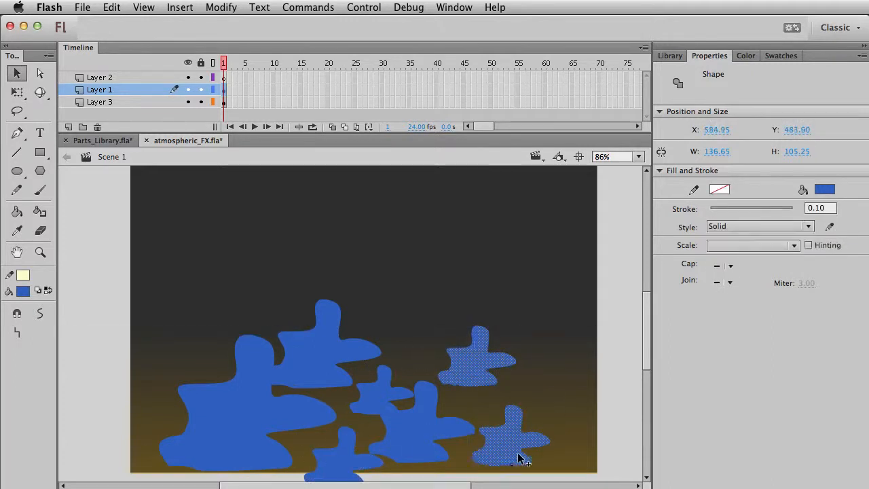
Enlarge the lower-right copy to about 293 by 226 px and position it overlapping the stage's lower-right corner.
key("q")
left_click_drag(553, 415, 597, 370)
key("super+z")
key("v")
left_click_drag(515, 423, 548, 410)
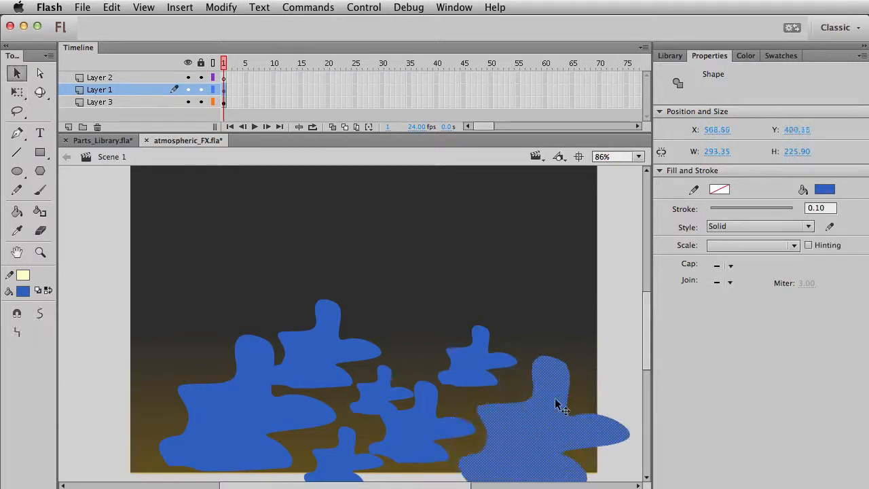
left_click(610, 325)
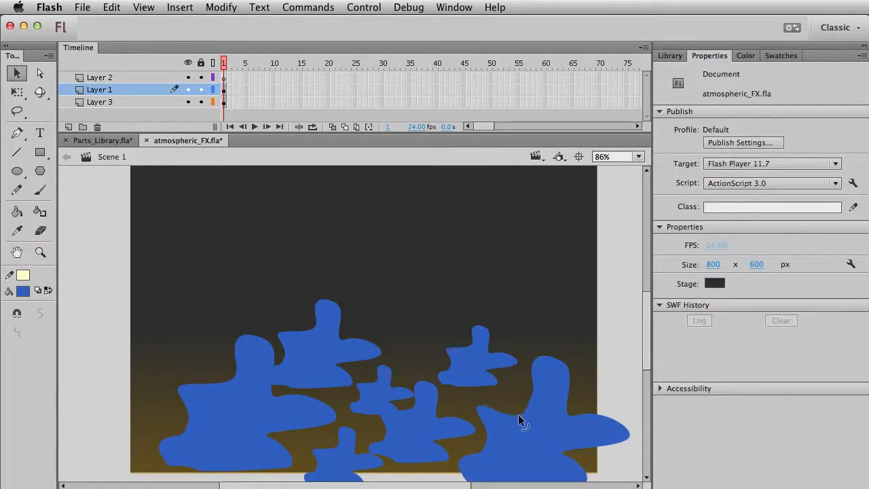
Duplicate the large lower-right shape, shrink the copy to about 163 by 126 px and place it at the stage's left edge.
left_click_drag(541, 429, 508, 230)
key("q")
left_click_drag(543, 297, 507, 268)
key("v")
left_click_drag(459, 257, 171, 372)
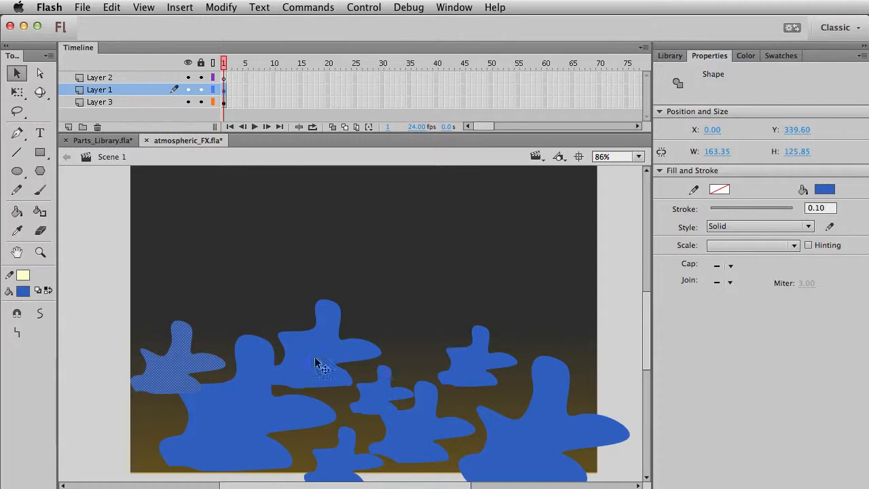
Add small copies at the stage's right and lower-left edges, and bend the contours of the upper shapes to vary them.
left_click_drag(251, 383, 531, 337)
left_click(523, 299)
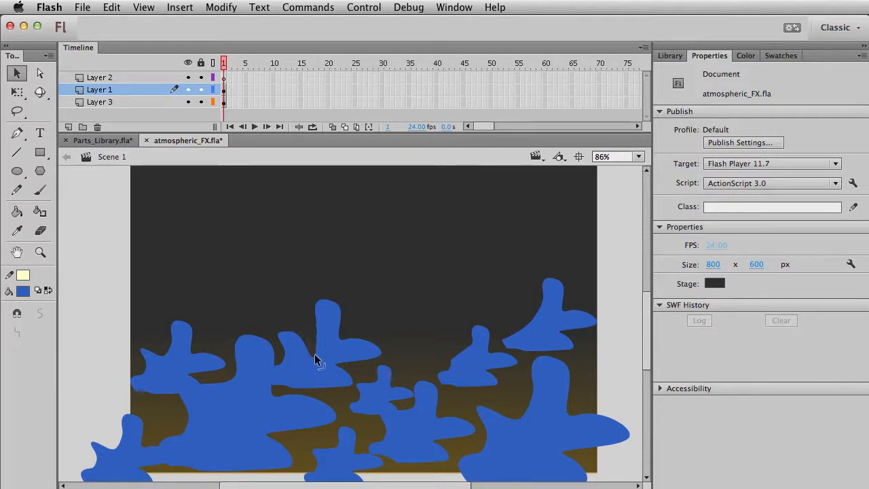
left_click_drag(319, 302, 333, 301)
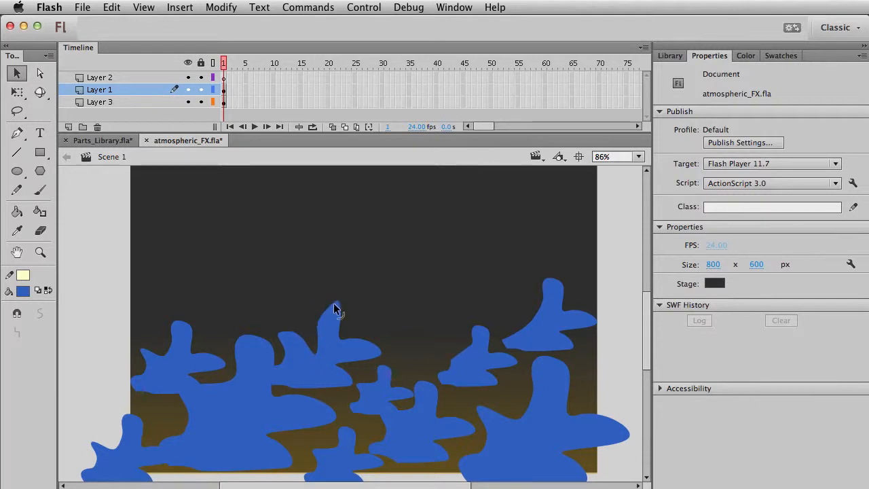
left_click(501, 430)
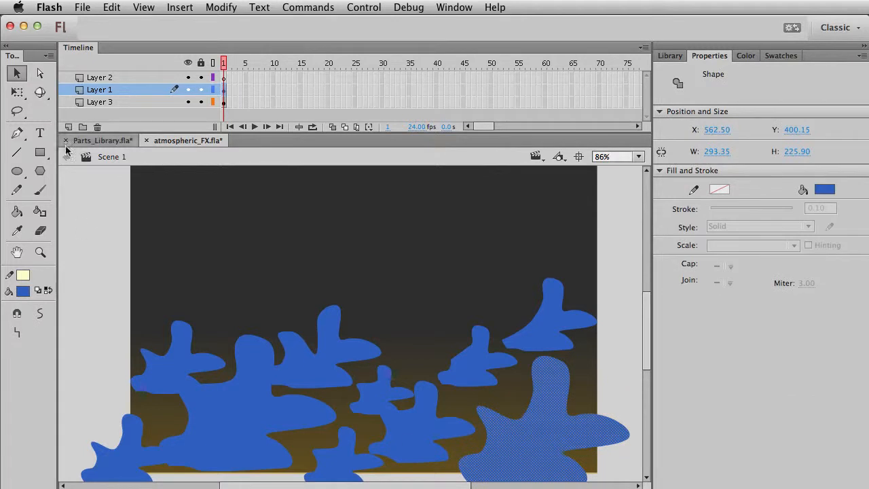
Fill all the blue cloud shapes with the gold gradient sampled from inside the base gradient symbol.
left_click(225, 90)
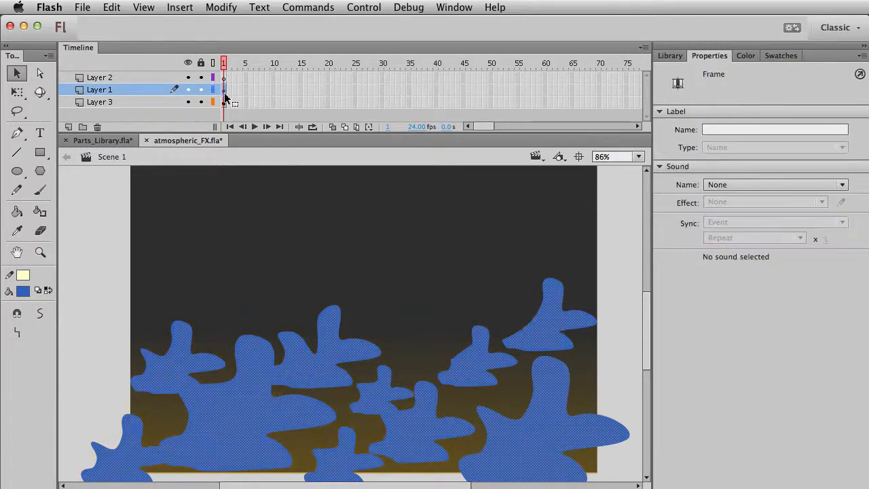
double_click(293, 442)
left_click(106, 342)
left_click(17, 231)
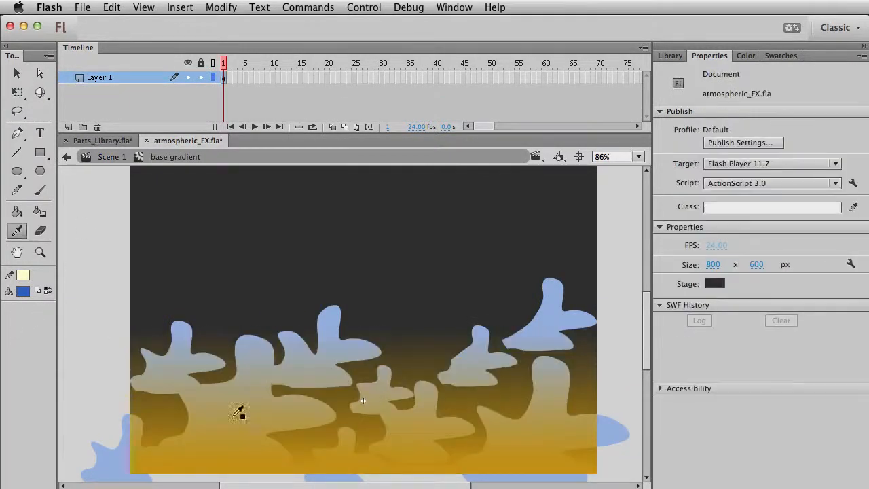
left_click(190, 373)
left_click(107, 159)
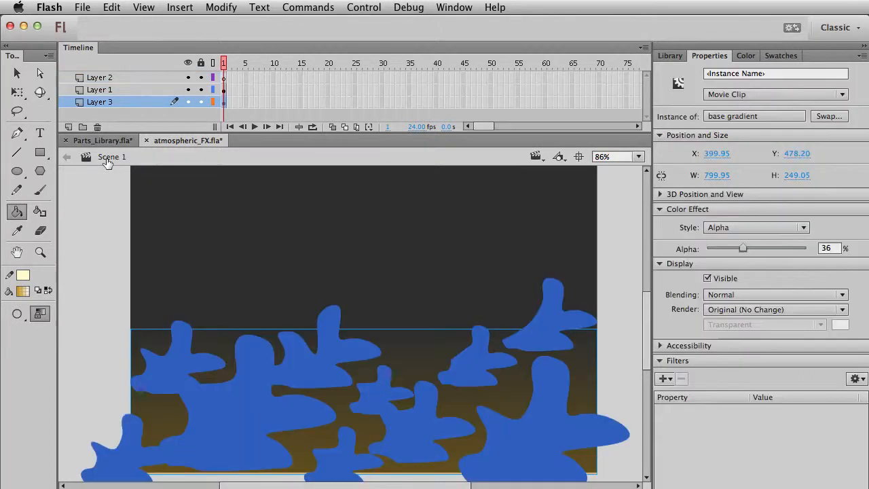
key("super+a")
key("v")
left_click(17, 212)
left_click(212, 413)
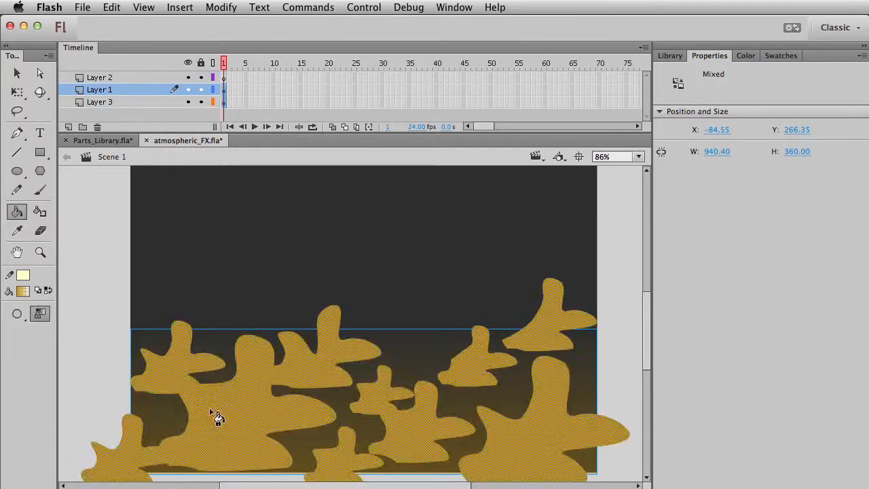
Narrow the cloud shapes' shared gradient and rotate it so it runs roughly vertically instead of sideways.
key("v")
left_click(131, 304)
key("f")
left_click(272, 412)
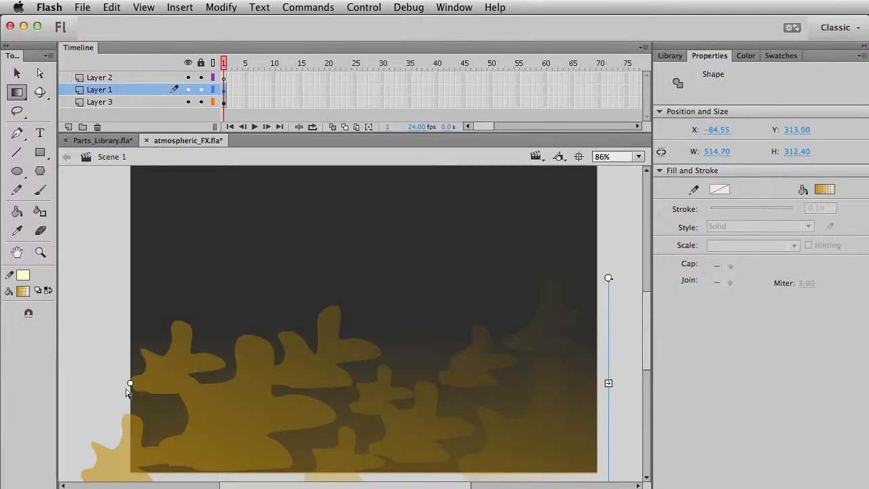
left_click_drag(608, 383, 392, 383)
left_click_drag(391, 278, 125, 289)
Shorten, level and reposition the cloud gradient so it fades out evenly toward the tops of the shapes.
key("space")
left_click_drag(279, 262, 271, 358)
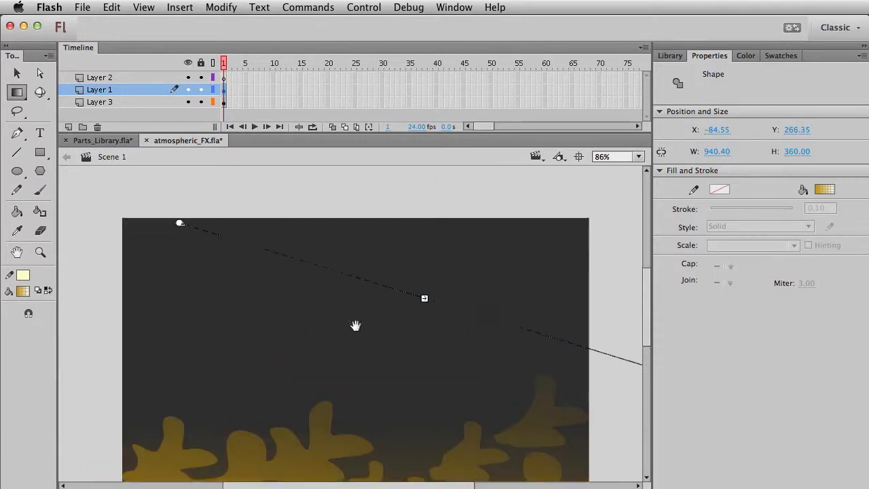
left_click_drag(425, 299, 384, 423)
key("space")
left_click_drag(442, 442, 439, 296)
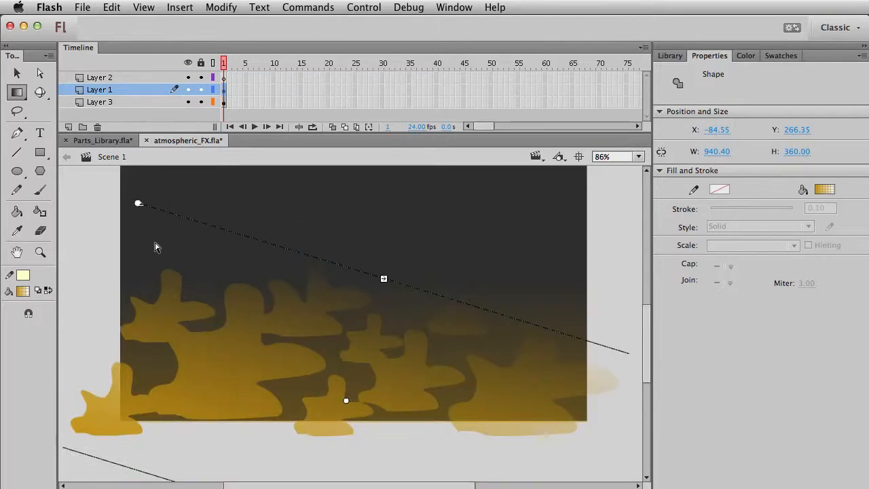
left_click_drag(138, 205, 73, 271)
mouse_move(347, 273)
left_mouse_down()
mouse_move(345, 340)
mouse_move(343, 283)
left_mouse_up()
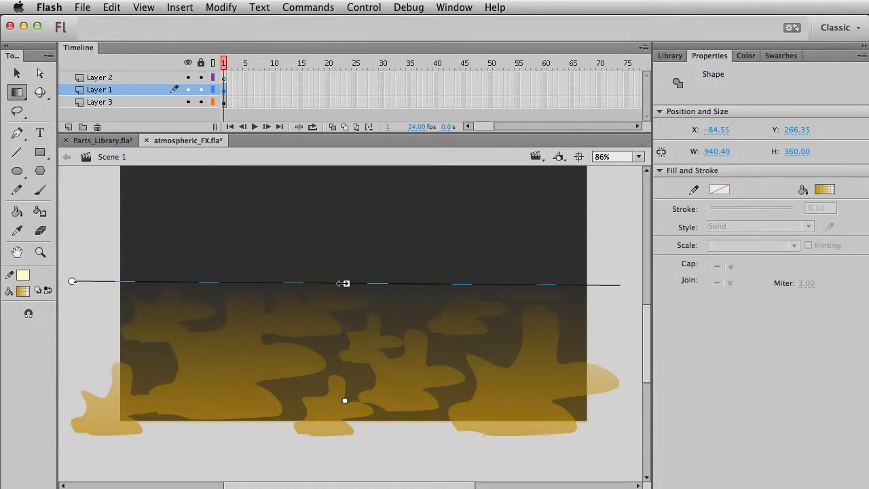
mouse_move(346, 400)
left_mouse_down()
mouse_move(346, 384)
mouse_move(345, 396)
left_mouse_up()
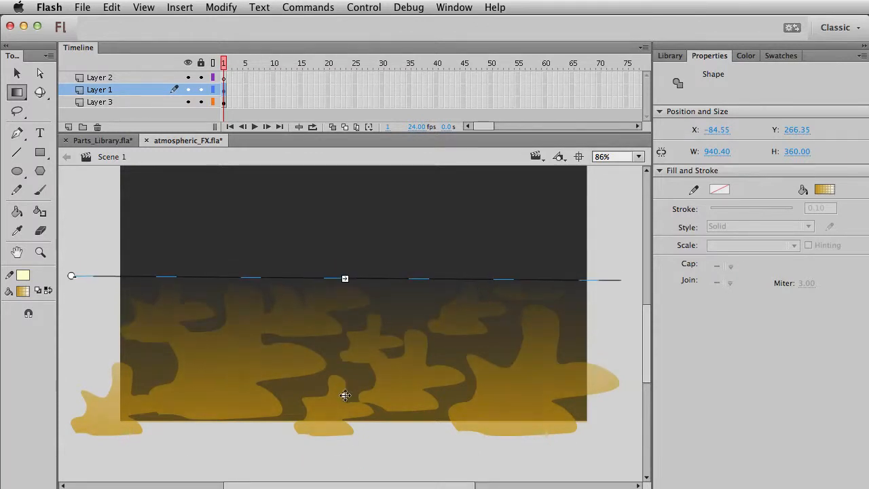
Convert all the cloud shapes on Layer 1 to a movie clip symbol named dust plumes.
key("v")
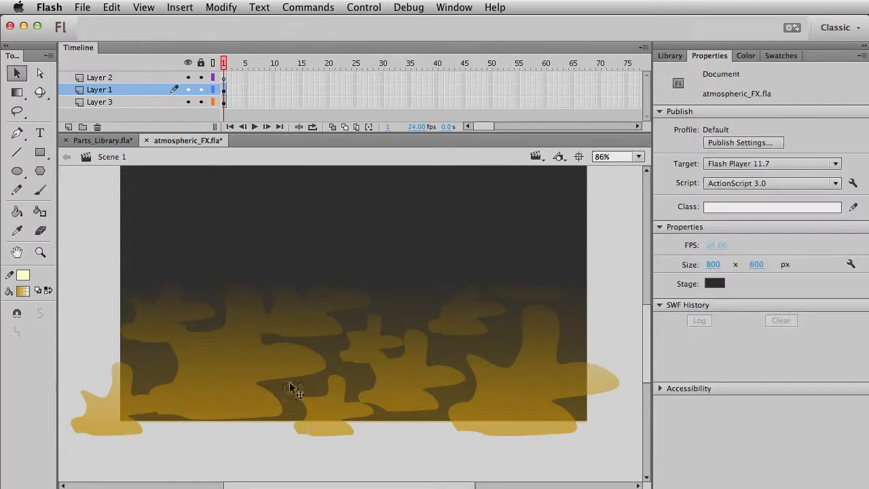
left_click(224, 90)
key("F8")
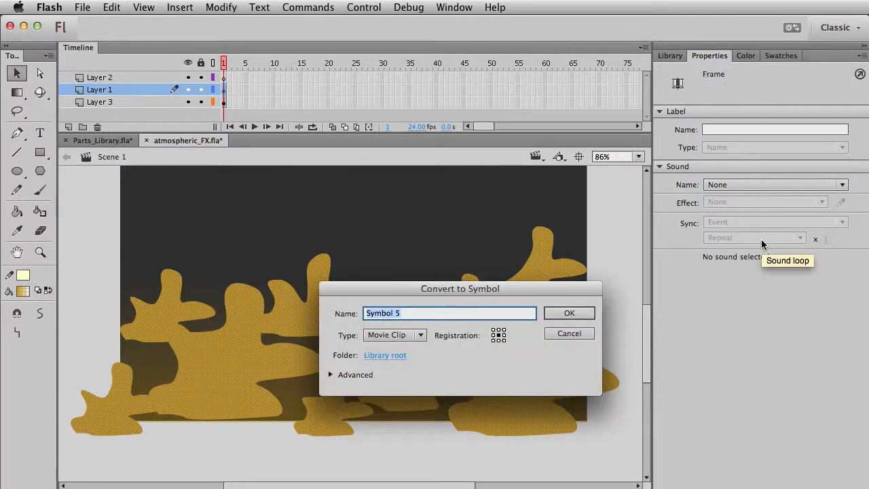
type("dust pleme")
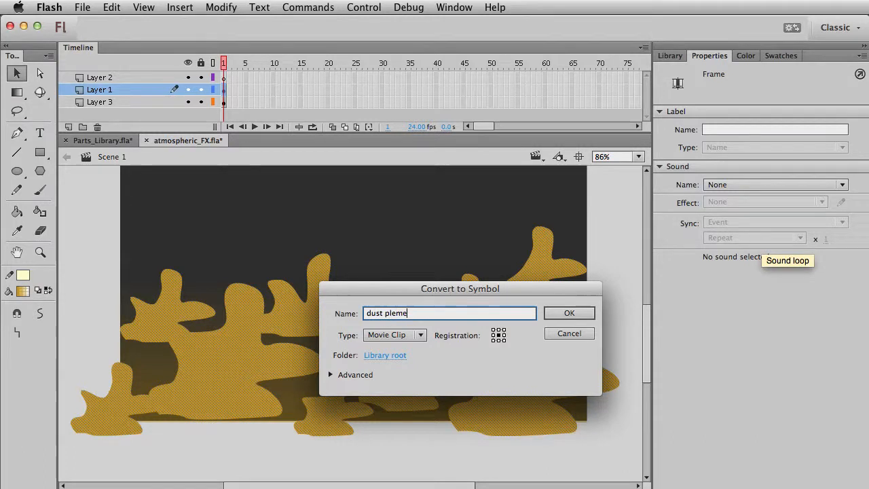
type("s")
type("es")
key("Return")
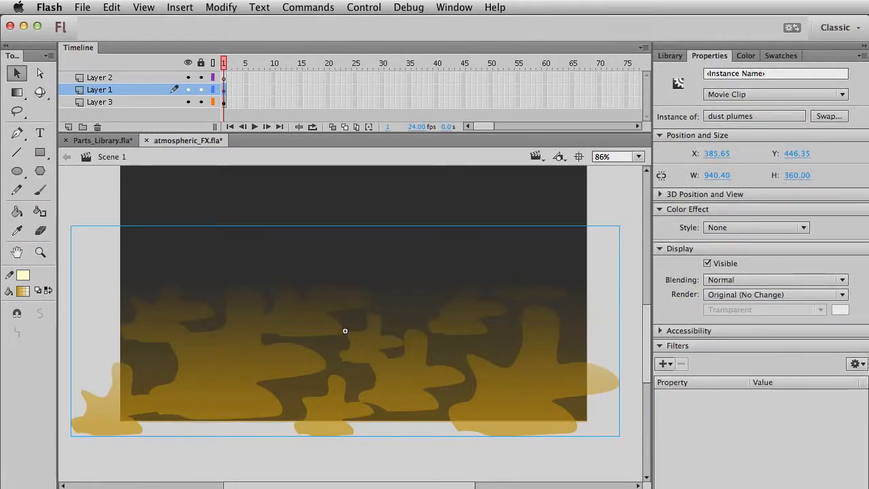
Add a Blur filter to the dust plumes with Blur X 36 px, Blur Y 40 px and High quality.
left_click(662, 364)
left_click(684, 396)
mouse_move(757, 408)
left_mouse_down()
mouse_move(774, 404)
mouse_move(766, 421)
mouse_move(774, 416)
mouse_move(765, 407)
left_mouse_up()
left_click(782, 434)
left_click(776, 469)
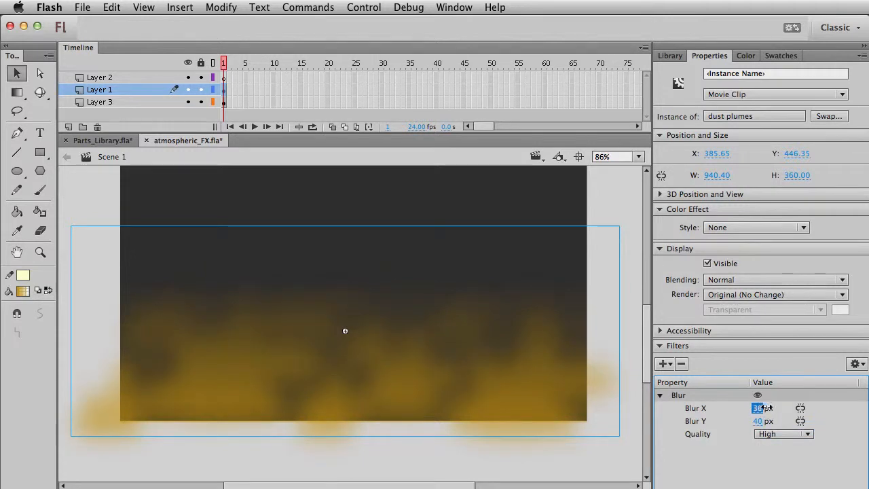
left_click(604, 455)
Shift the dust plumes slightly down and left to X 375.20, Y 453.35, and set Blur X to 44 px.
left_click_drag(500, 400, 503, 415)
left_click_drag(554, 400, 543, 388)
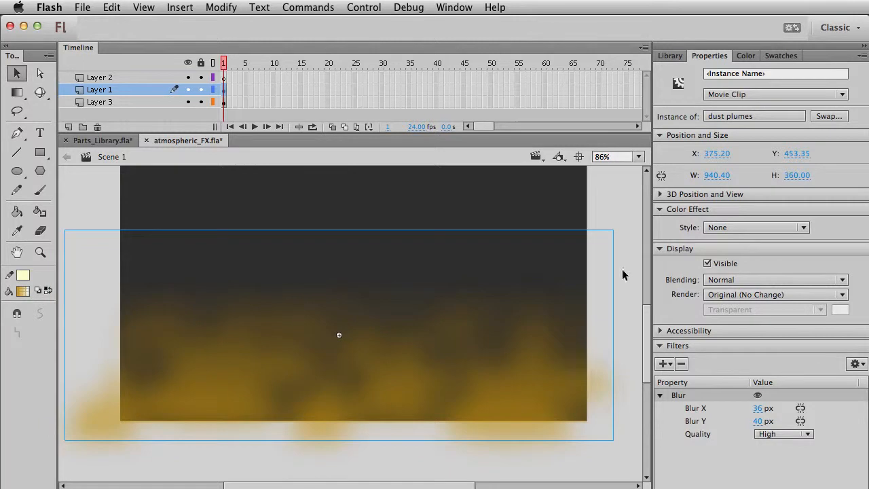
left_click(758, 408)
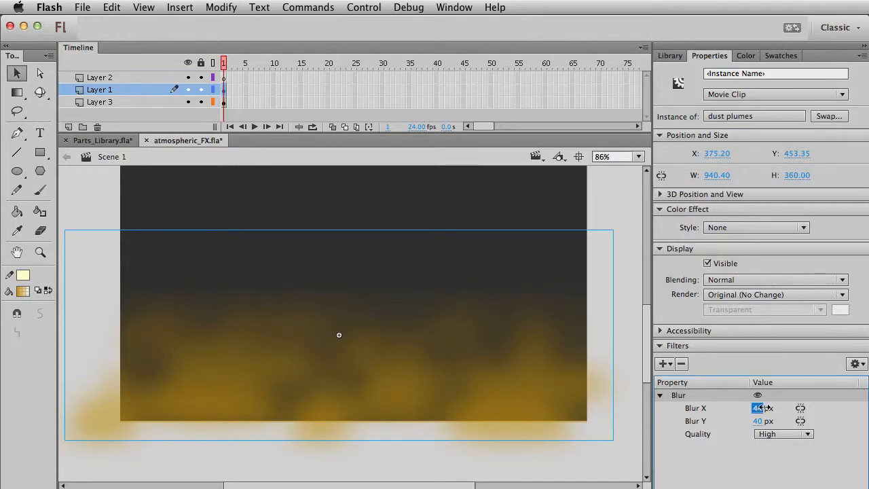
Apply an Alpha color effect of 56% to the dust plumes.
left_click(720, 227)
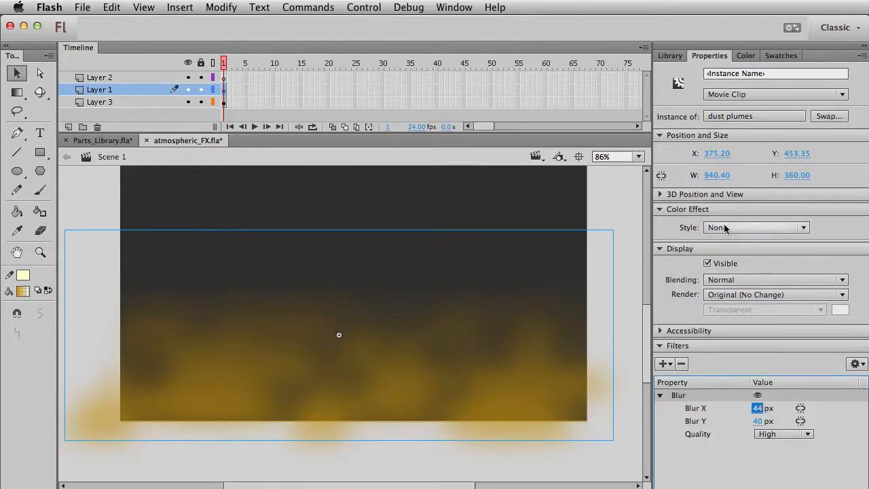
left_click(731, 302)
left_click_drag(743, 248, 762, 249)
left_click(619, 264)
left_click_drag(524, 227, 524, 277)
left_click(536, 429)
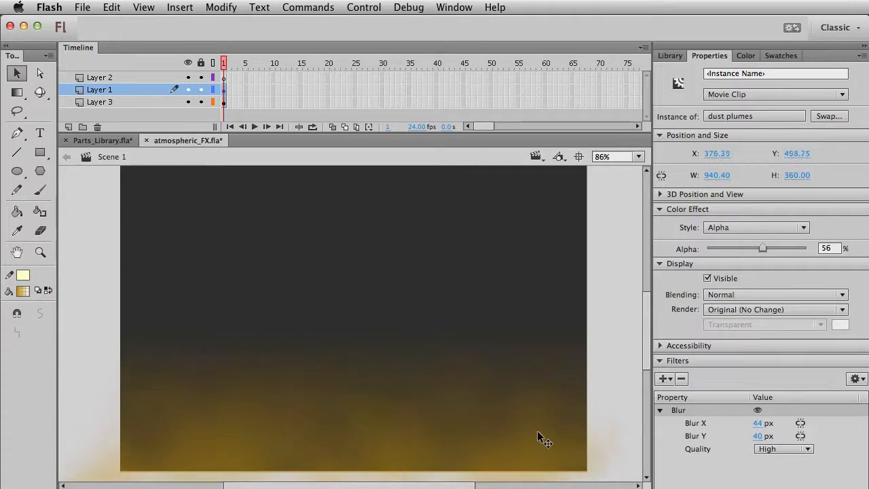
left_click_drag(537, 430, 521, 355)
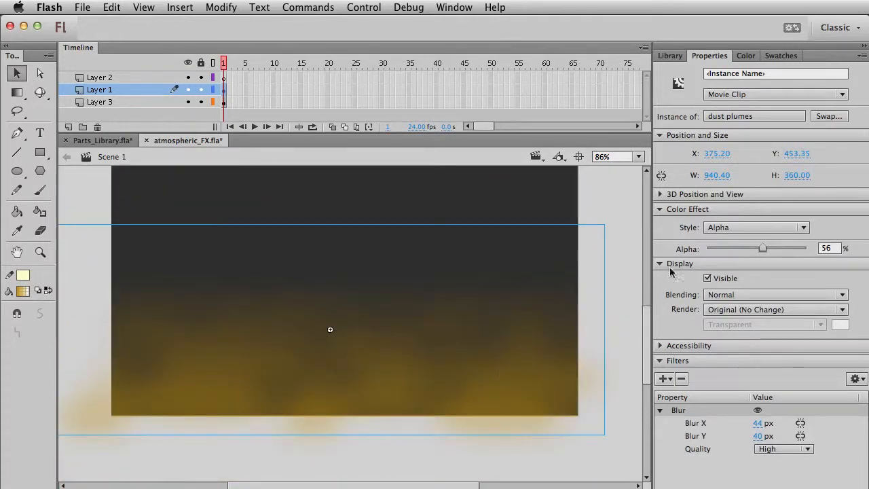
Try several blending modes on the dust plumes and set the blending to Add.
left_click(720, 294)
left_click(731, 332)
key("Down")
key("Down")
key("Down")
key("Up")
key("Down")
key("Down")
key("Down")
key("Down")
key("Down")
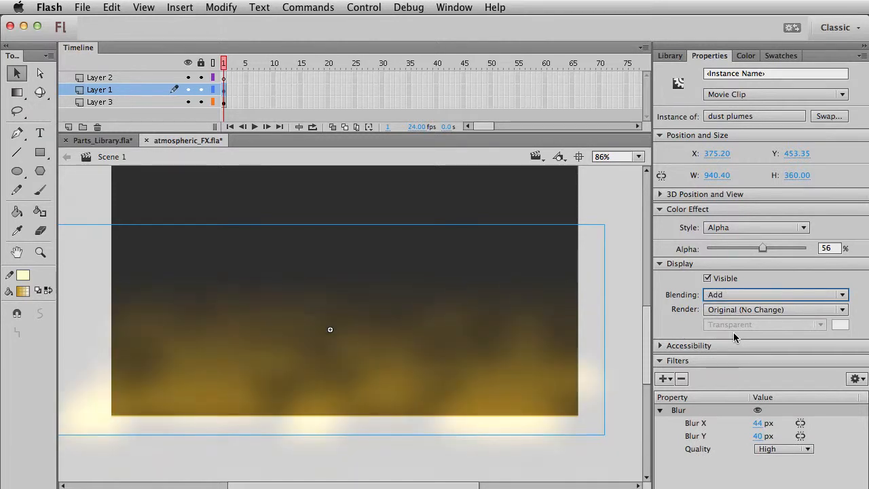
Duplicate the dust plumes, shrink the copy to about 500 by 192 px and shift it up and left.
left_click(581, 275)
left_click(494, 401)
key("super+v")
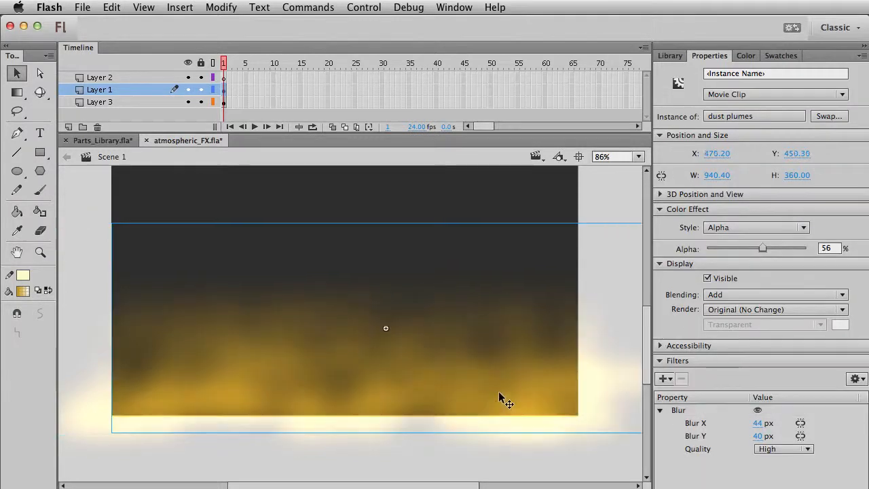
key("q")
left_click_drag(112, 222, 237, 270)
key("v")
left_click_drag(332, 319, 218, 275)
Set the small copy's blur to X 34 px and Y 30 px, and move it to the stage's lower-left corner.
left_click(747, 423)
left_click(758, 437)
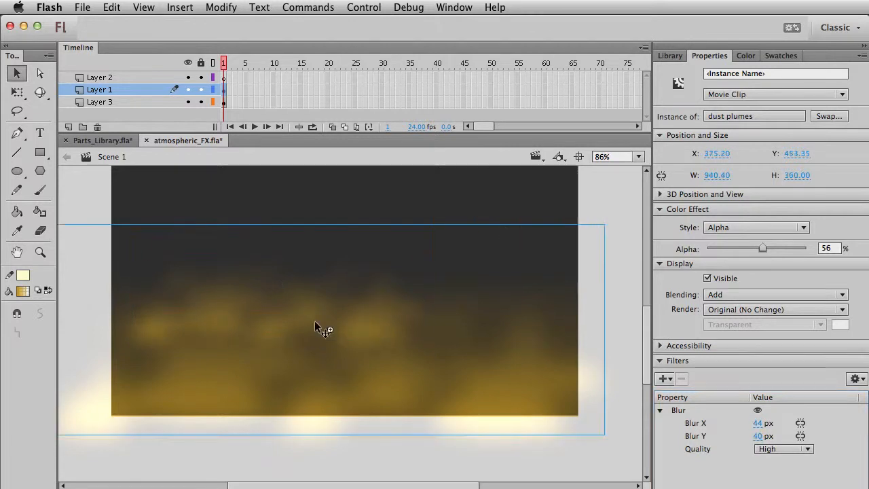
left_click_drag(354, 327, 313, 411)
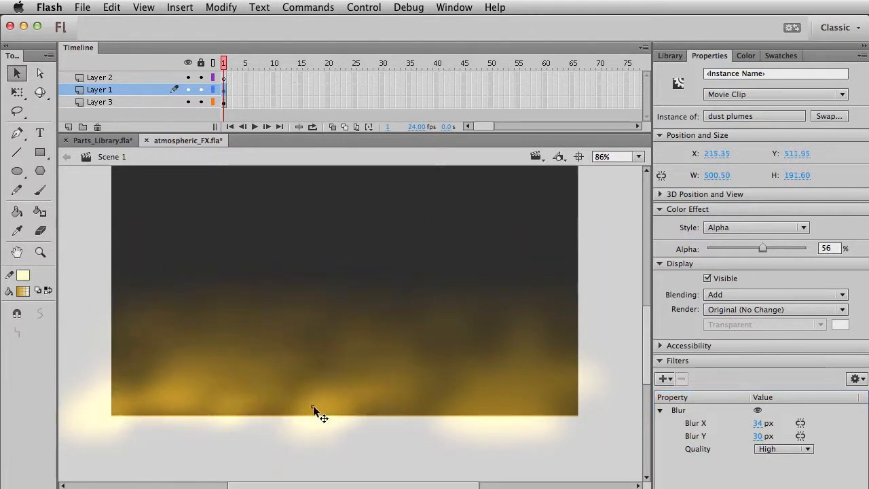
key("shift+Left")
key("shift+Left")
key("shift+Left")
key("shift+Left")
key("shift+Left")
key("shift+Down")
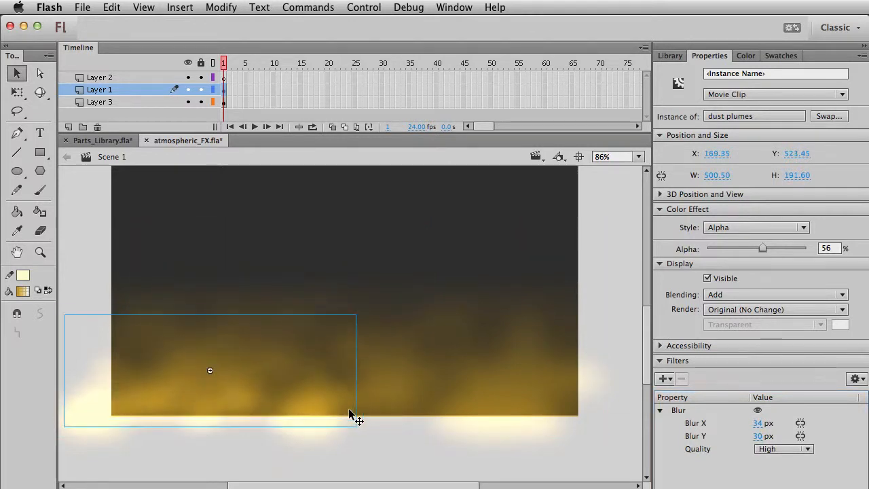
Duplicate the small dust plumes and place the copy along the stage's lower-right edge.
key("super+c")
key("super+v")
left_click_drag(367, 345, 544, 401)
left_click_drag(599, 412, 446, 411)
left_click(582, 249)
Shift all the fog elements together slightly lower on the stage.
left_click_drag(299, 288, 298, 305)
key("super+a")
mouse_move(469, 356)
left_mouse_down()
mouse_move(470, 349)
mouse_move(469, 365)
left_mouse_up()
left_click(625, 241)
left_click_drag(389, 286, 387, 302)
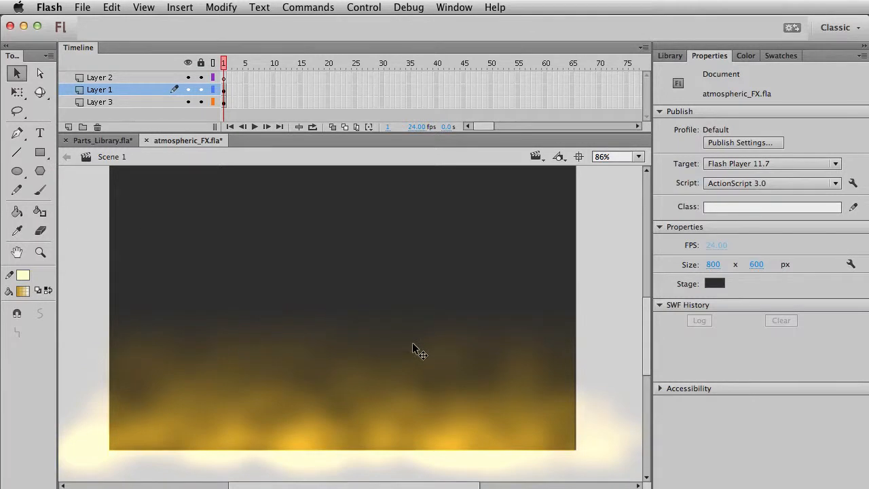
key("super+a")
key("Down")
key("Down")
left_click(345, 198)
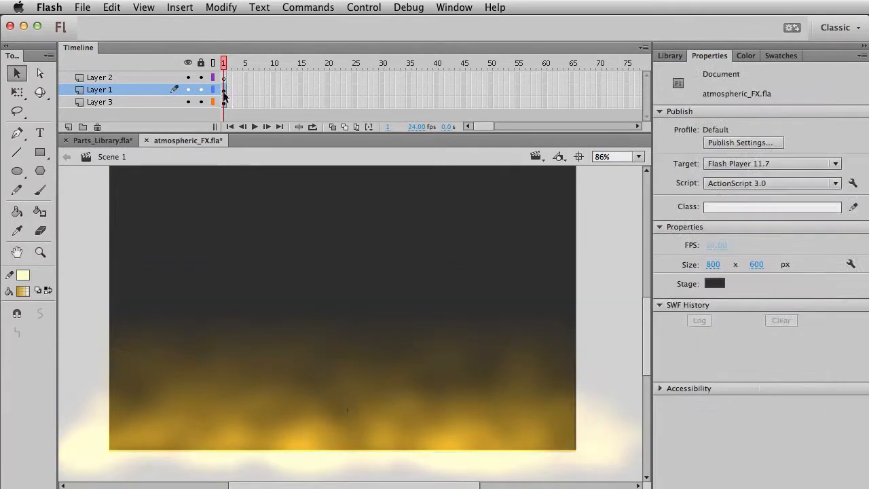
Move Layer 2 below Layer 3 and draw a tall black rectangle about 113 px wide near the stage's center.
left_click(137, 92)
left_click_drag(113, 80, 106, 116)
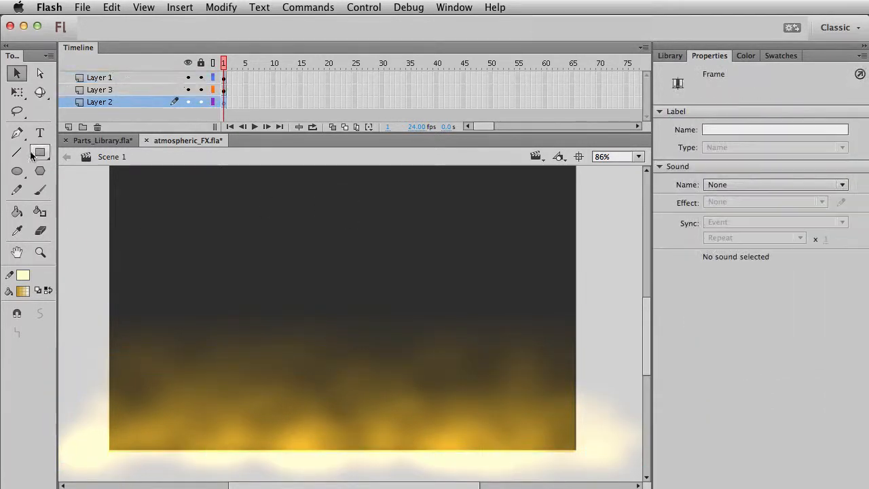
left_click(40, 153)
left_click(22, 291)
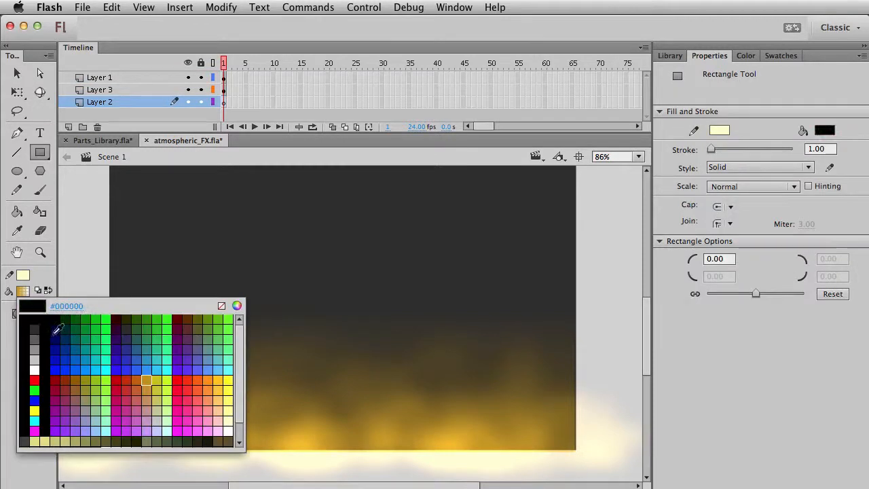
left_click(27, 325)
left_click_drag(268, 269, 333, 435)
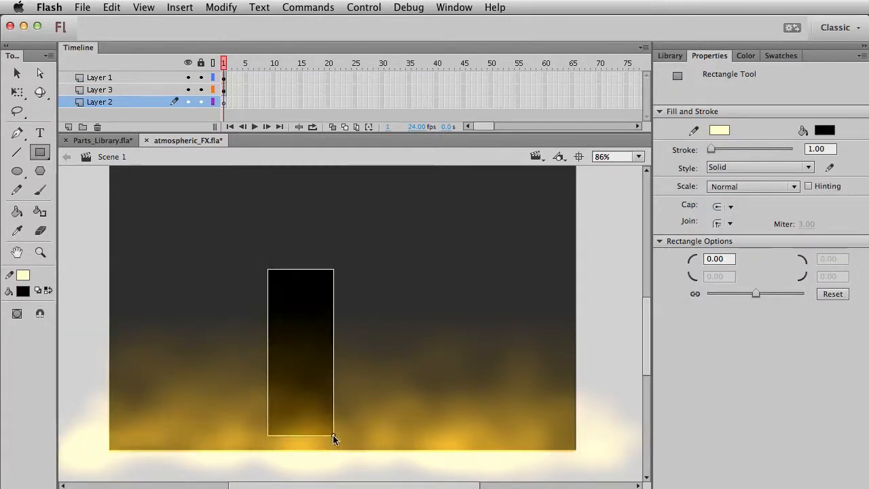
Delete the black rectangle's outline and pull its corners to taper it toward the top and reach the stage's lower edge.
key("v")
double_click(333, 279)
key("Delete")
left_click_drag(267, 271, 325, 266)
left_click(316, 287)
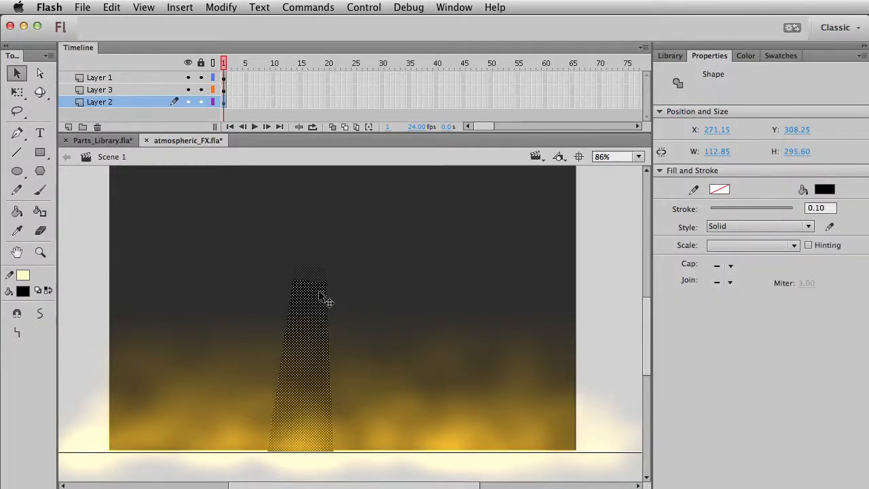
left_click(398, 254)
left_click(340, 311)
Duplicate the tapered black shape in place and offset the copy to its right.
left_click_drag(238, 228, 370, 487)
key("super+c")
key("super+shift+v")
key("shift+Right")
key("shift+Right")
key("shift+Right")
key("shift+Right")
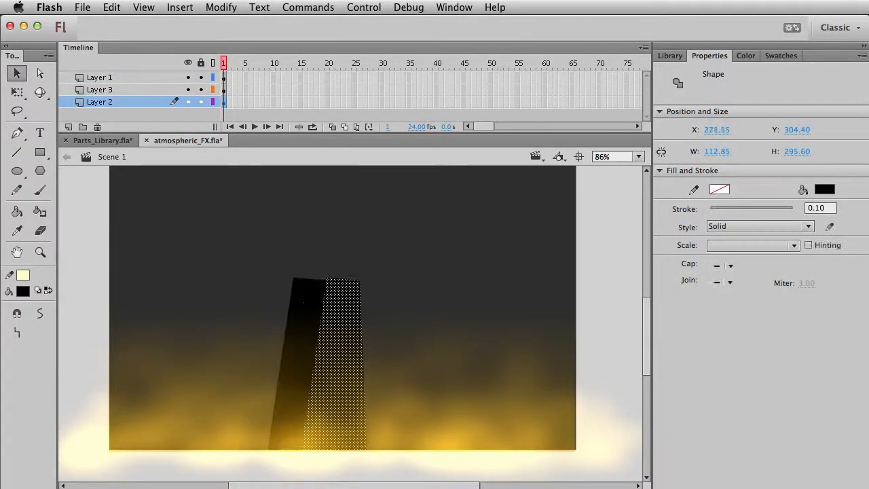
key("shift+Right")
key("shift+Right")
key("shift+Right")
key("shift+Right")
key("shift+Right")
key("shift+Right")
key("shift+Right")
Transform the two tapered shapes so they lean against each other like a pair of mirrored legs.
key("q")
mouse_move(384, 279)
left_mouse_down()
mouse_move(333, 279)
mouse_move(392, 284)
left_mouse_up()
left_click(372, 248)
left_click(309, 286)
Delete the leftover piece between the legs and raise the silhouette's two top corners into a flat block.
key("v")
left_click(335, 349)
key("Delete")
left_click_drag(307, 284, 305, 271)
left_click_drag(361, 284, 360, 272)
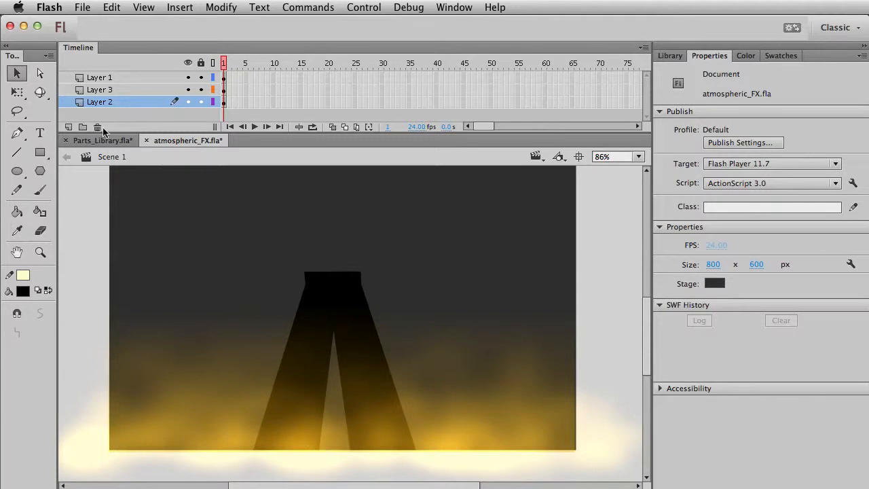
Draw a slate-blue rectangle about 804 × 731 px across the stage on a new layer beneath all the others.
left_click(69, 127)
left_click_drag(114, 102, 102, 149)
left_click(40, 152)
left_click(23, 291)
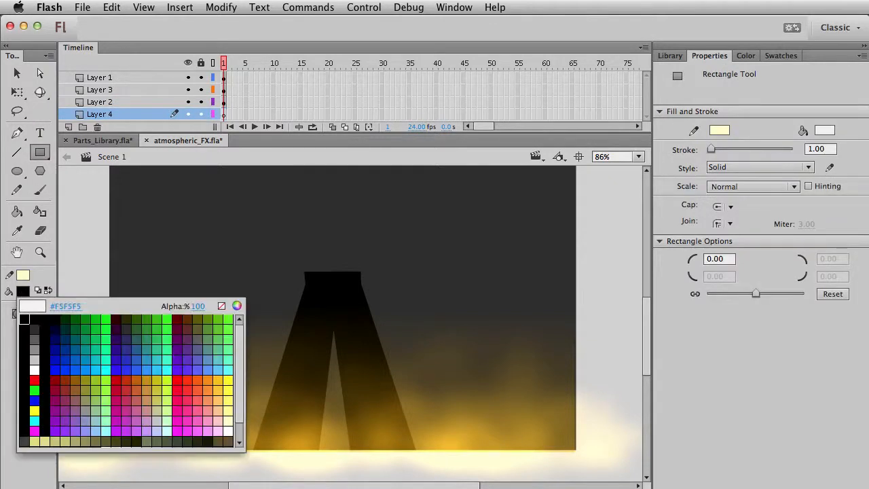
left_click(67, 335)
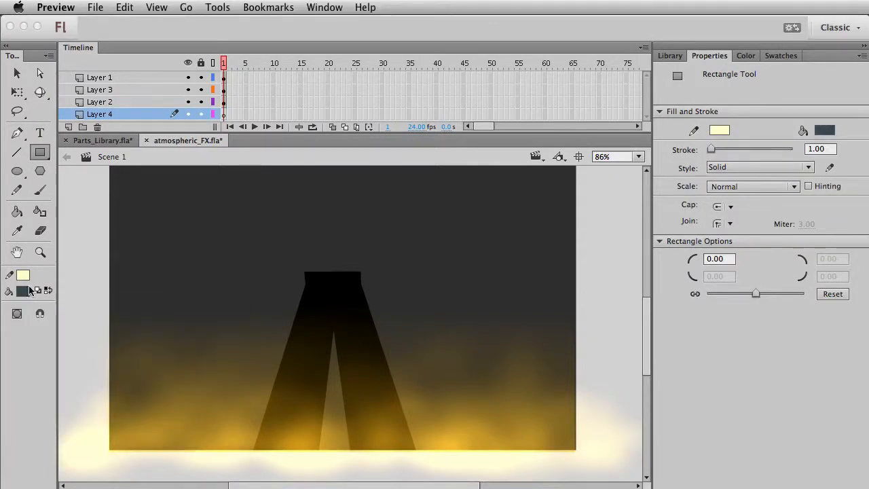
left_click(30, 291)
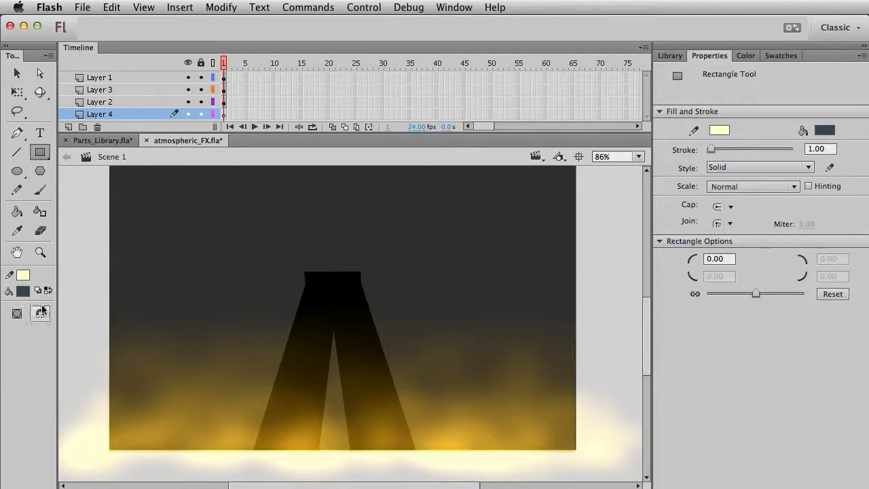
left_click(24, 292)
left_click(163, 487)
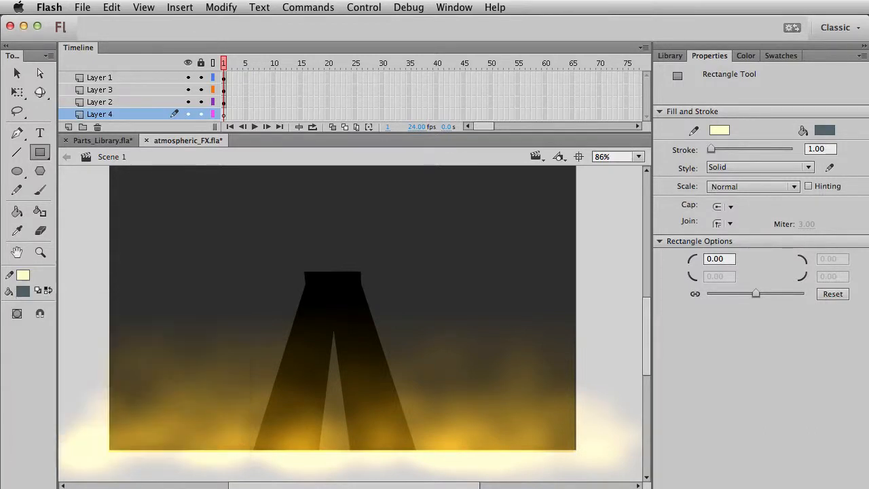
left_click(227, 115)
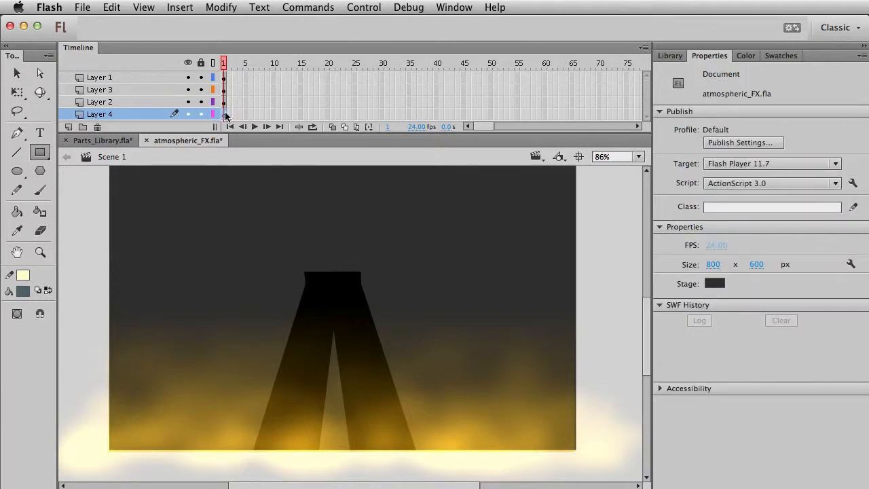
left_click_drag(575, 450, 105, 28)
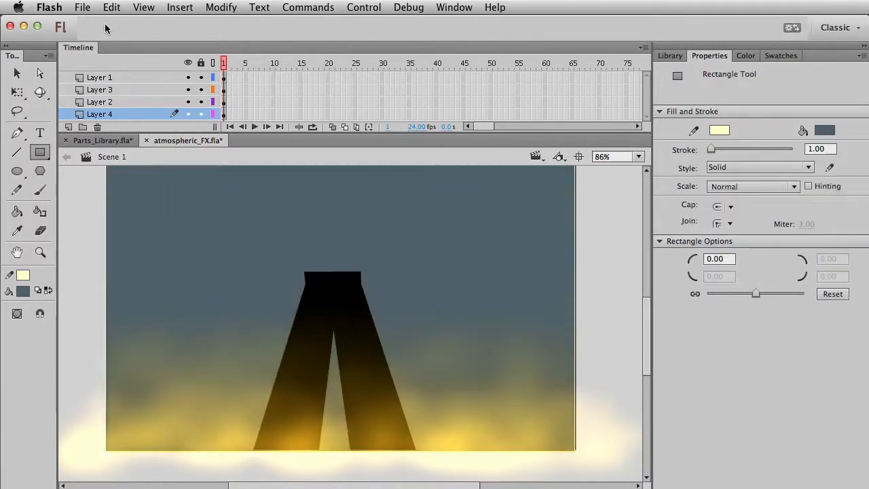
Delete the slate-blue rectangle's outline and remove the black two-legged silhouette from Layer 2.
key("v")
double_click(575, 191)
key("Delete")
left_click(328, 273)
key("Delete")
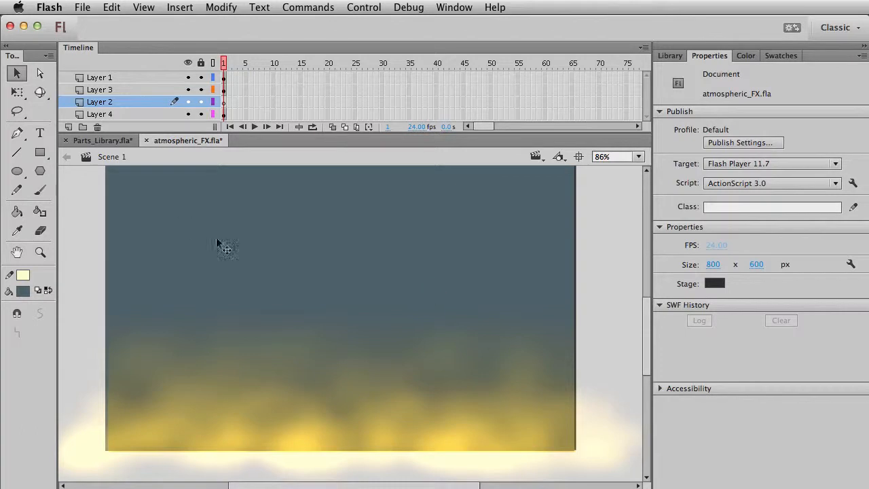
Convert the slate-blue background rectangle to a movie clip symbol.
left_click(325, 316)
key("F8")
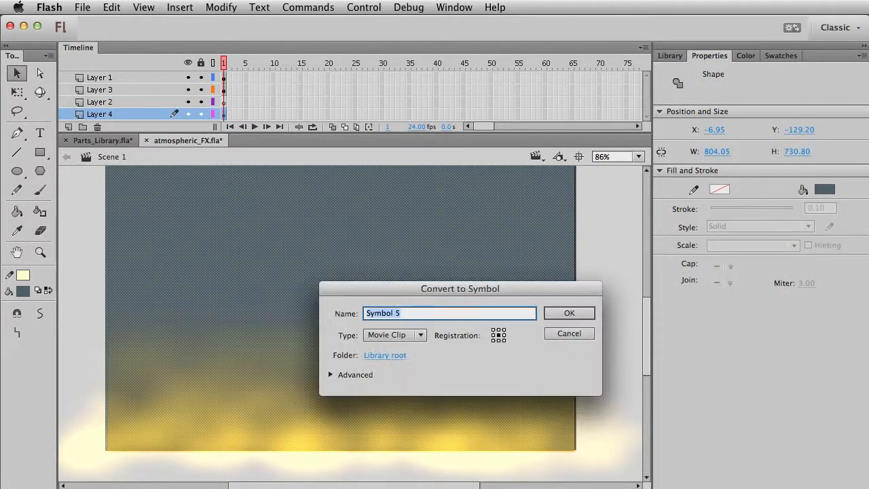
key("Return")
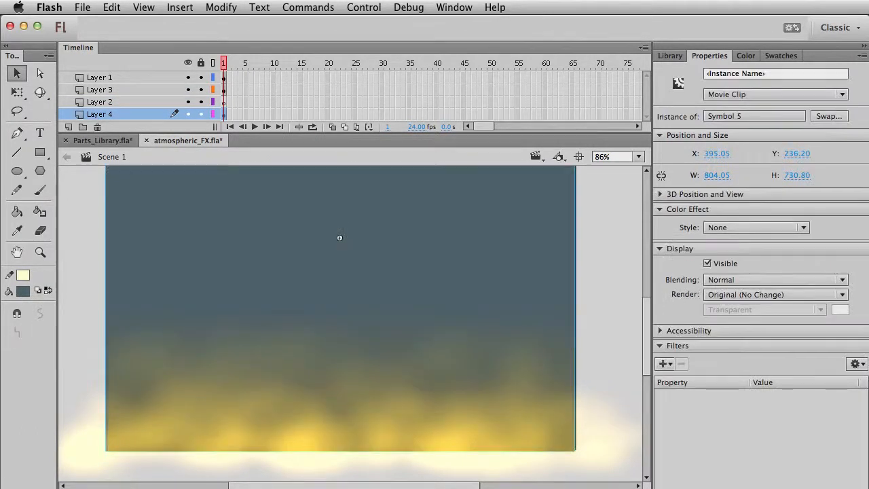
Set the Rectangle tool to no stroke and a very dark olive fill for drawing on Layer 2.
left_click(224, 102)
key("r")
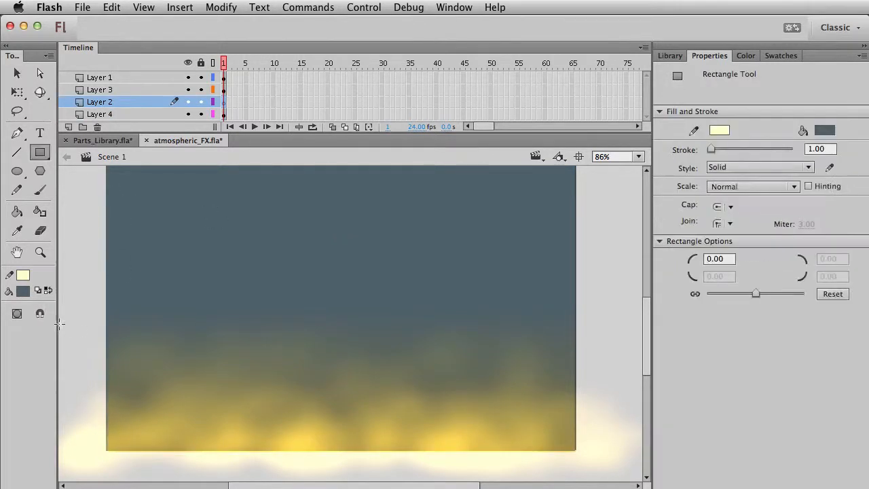
left_click(23, 292)
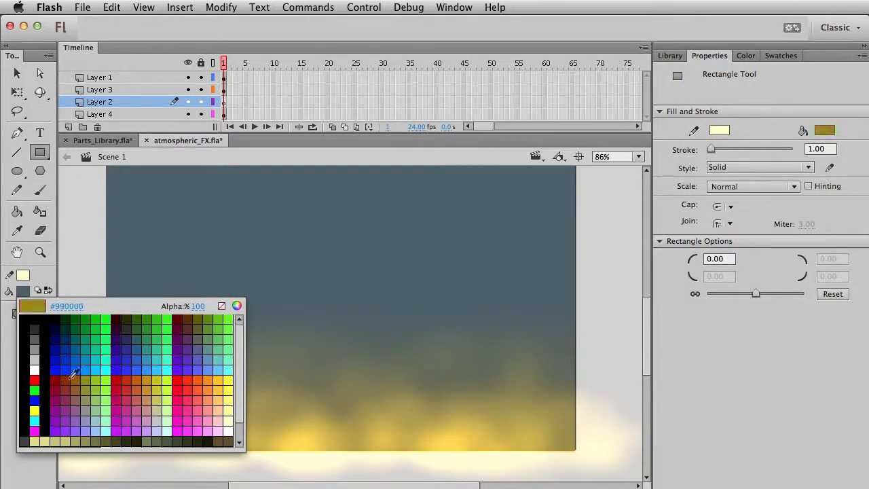
left_click(121, 317)
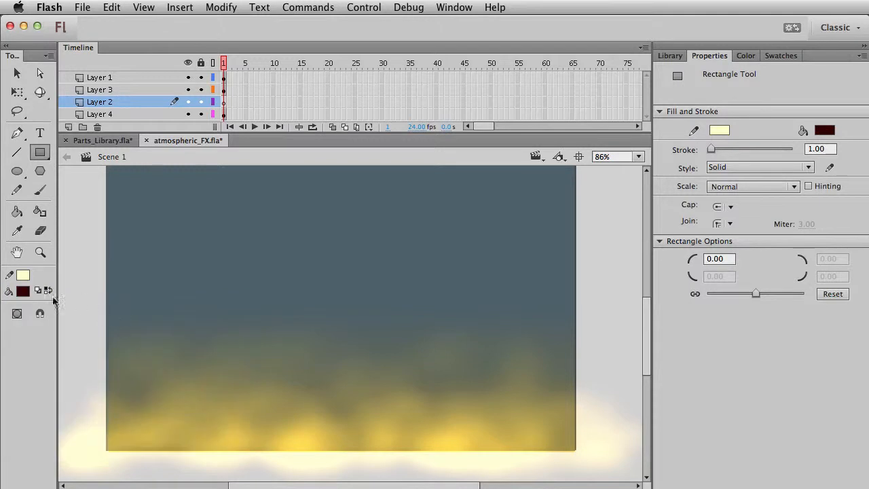
left_click(26, 278)
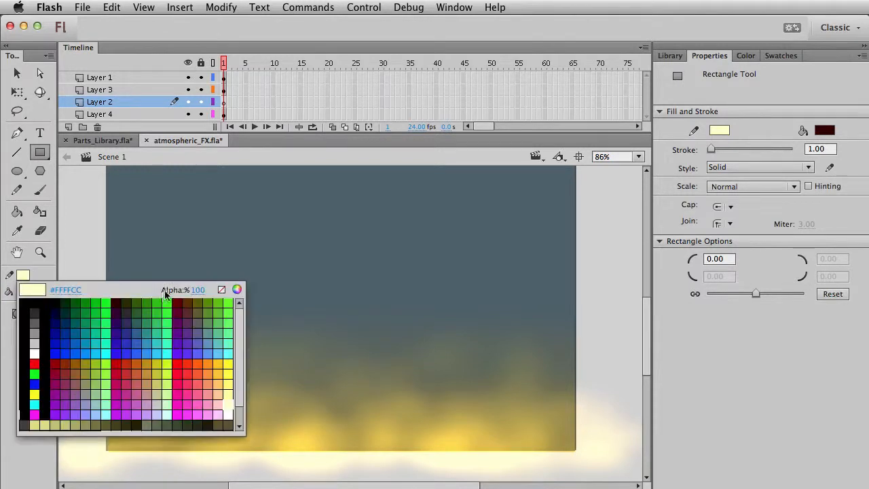
left_click(235, 288)
left_click(23, 292)
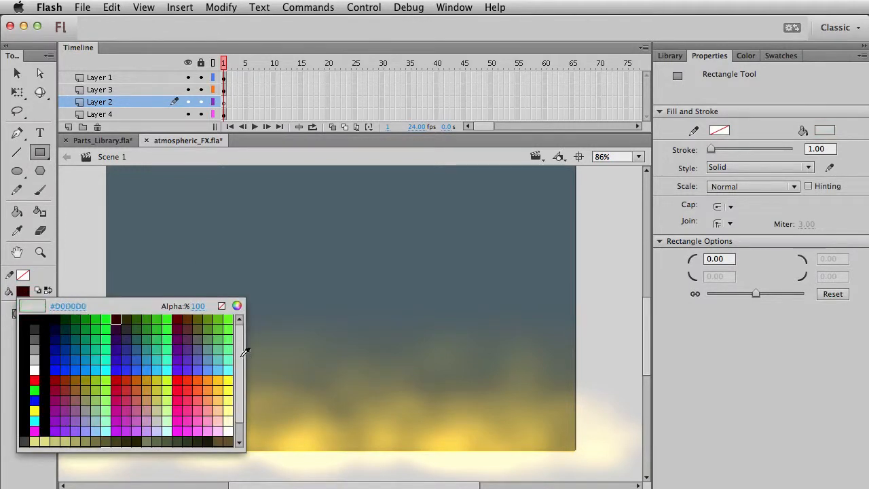
left_click(198, 424)
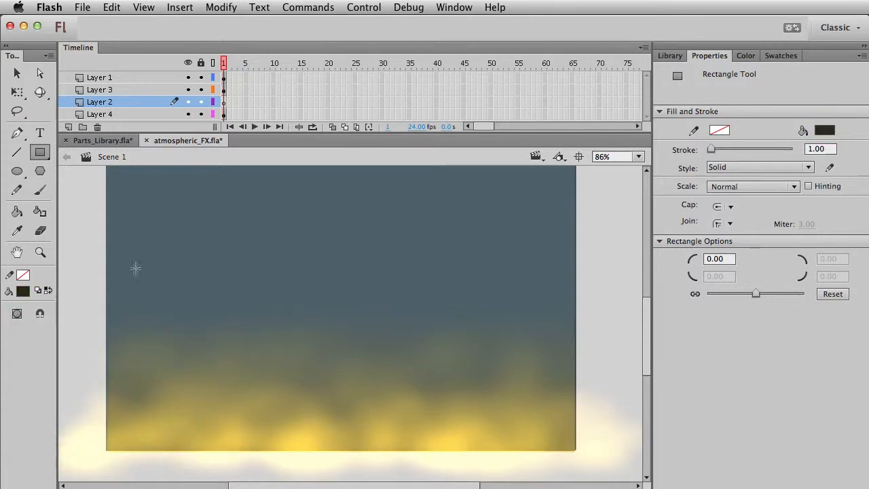
Shape a small dark rectangle into an angular shard and place a smaller, rotated copy to its right.
key("v")
left_click_drag(207, 241, 213, 223)
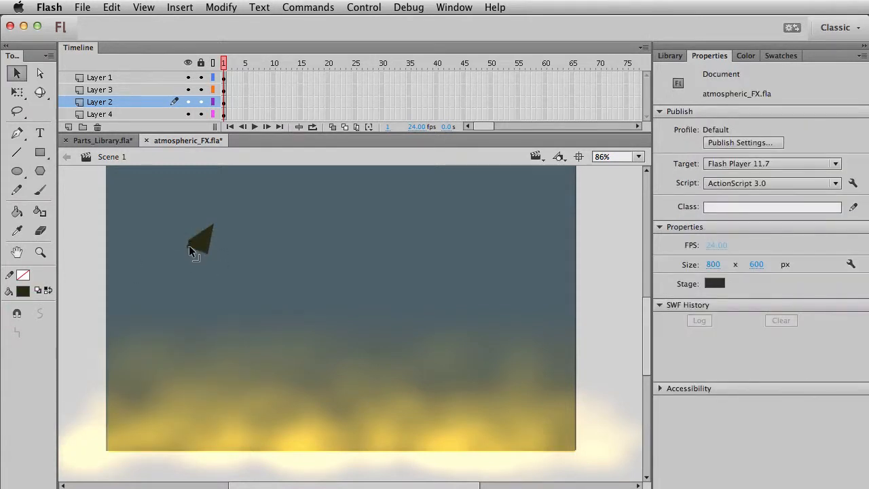
left_click(197, 244)
key("q")
left_click_drag(202, 248, 243, 227)
key("v")
left_click(170, 219)
Duplicate the two shards, then shrink and rotate the copies and place them just below the originals.
left_click_drag(97, 207, 286, 296)
key("super+c")
key("super+v")
key("q")
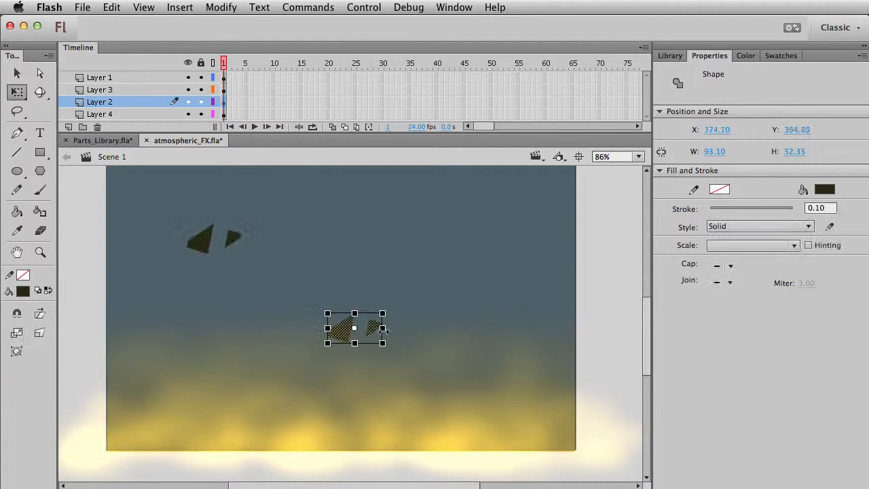
left_click_drag(384, 309, 188, 265)
key("v")
left_click(195, 272)
left_click(351, 324)
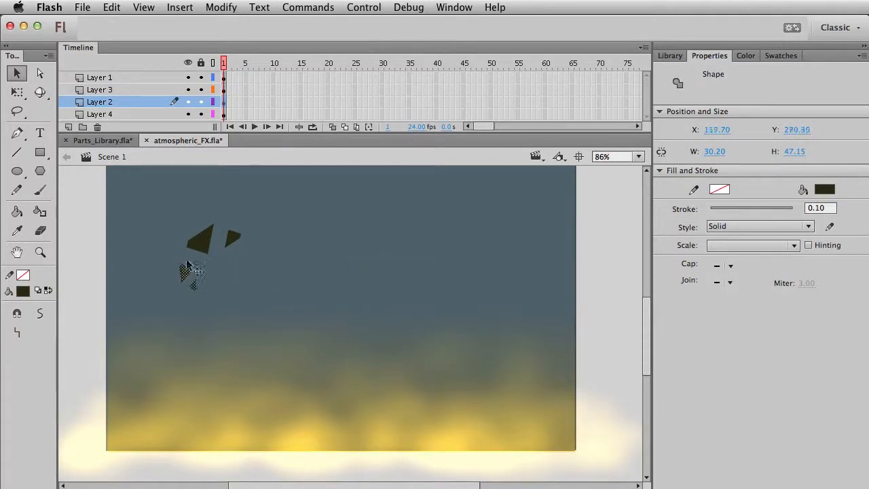
Lock the other three layers and place a copy of the four shards, shrunk to about 43 × 47 px, at the cluster's left.
left_click(202, 114)
left_click_drag(90, 210, 266, 298)
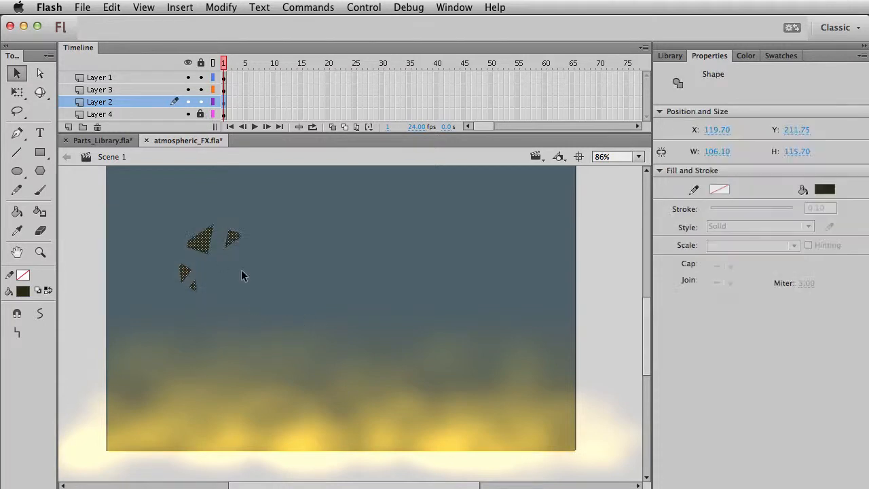
key("ctrl+v")
key("q")
left_click_drag(387, 292, 370, 298)
key("v")
left_click_drag(347, 330, 194, 242)
key("super+z")
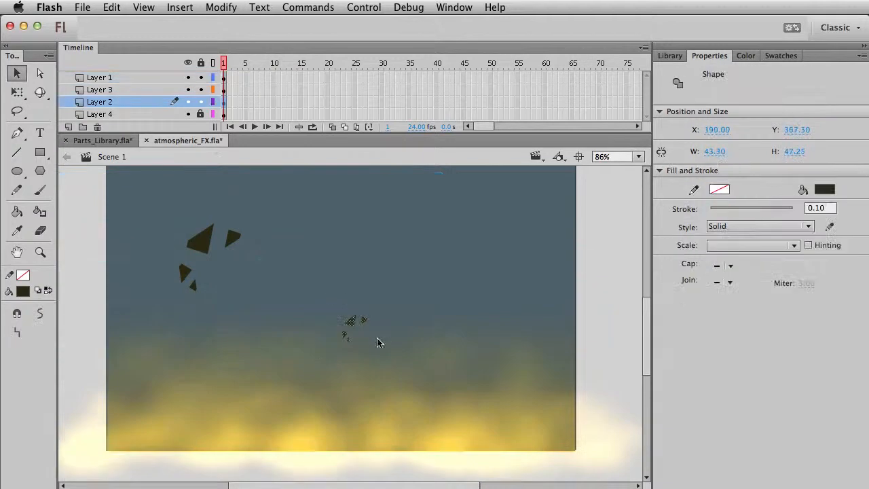
left_click(203, 91)
left_click_drag(356, 326, 181, 256)
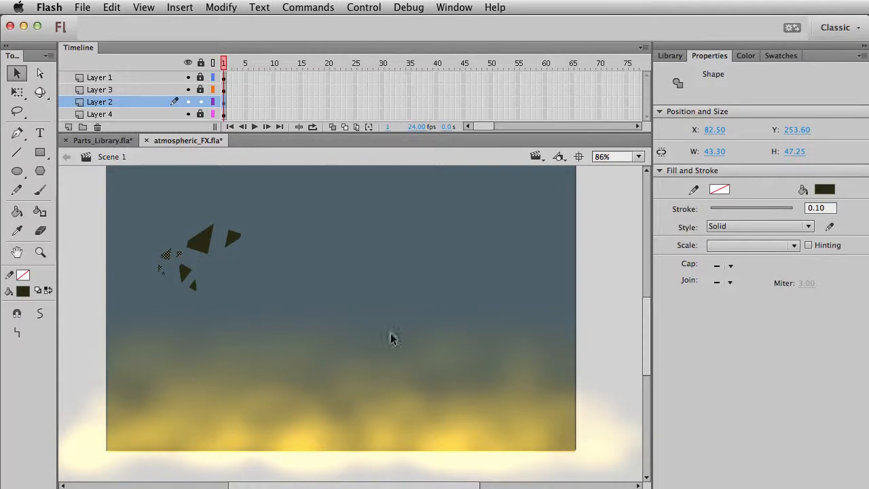
Duplicate individual shards and scatter the rotated copies around the cluster's right side.
left_click(171, 190)
left_click_drag(168, 254, 209, 267, "alt")
left_click_drag(215, 230, 260, 275, "alt")
key("q")
key("v")
Extend the scatter with small, rotated shard copies trailing off toward the lower right.
left_click_drag(264, 241, 330, 334)
key("q")
left_click_drag(319, 298, 354, 329, "alt+shift")
key("v")
key("q")
key("v")
key("q")
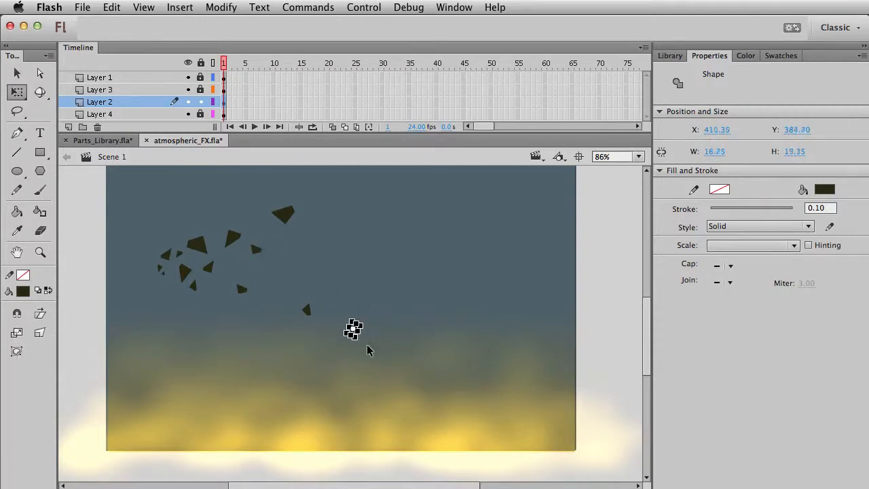
key("v")
left_click(351, 255)
Copy the cluster's upper-left shards to the far right of the scatter and set the largest piece apart as a flatter sliver.
left_click_drag(124, 218, 213, 264)
key("super+c")
key("super+v")
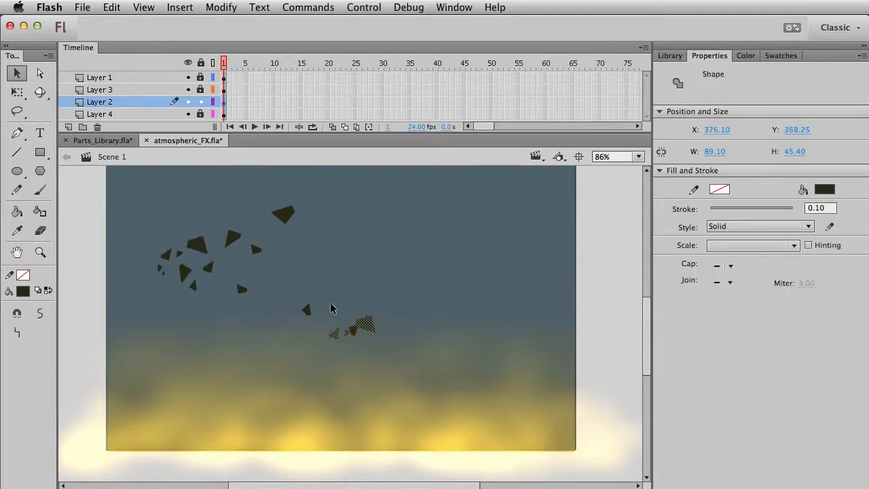
left_click_drag(365, 327, 366, 229)
left_click(385, 228)
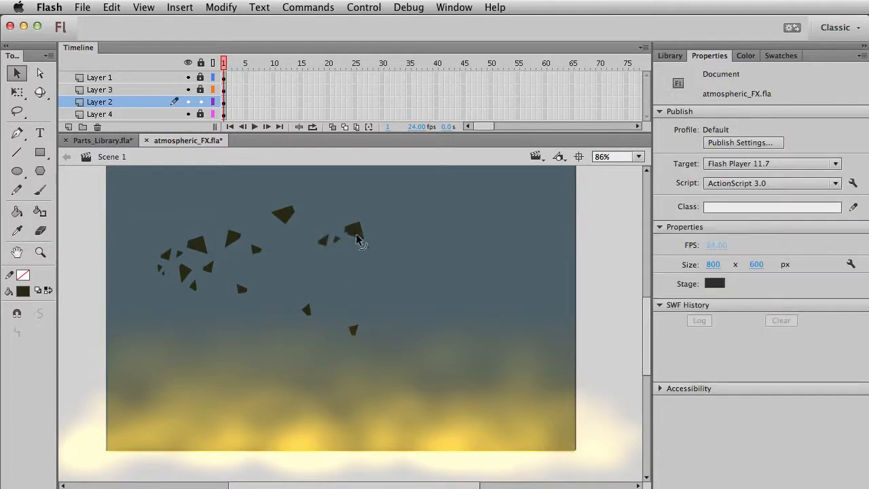
left_click_drag(353, 229, 368, 219)
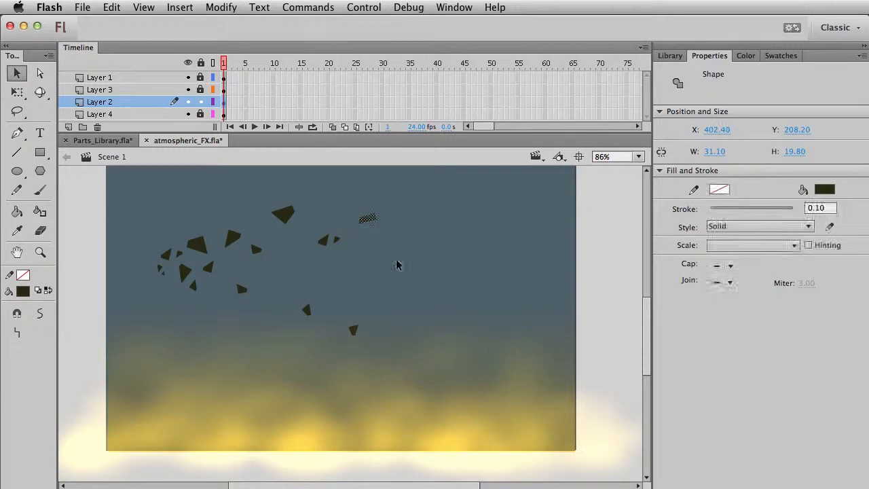
left_click(378, 230)
Add a copy of a small shard below the cluster and shrink it to a tiny fleck.
left_click_drag(210, 271, 213, 305)
key("q")
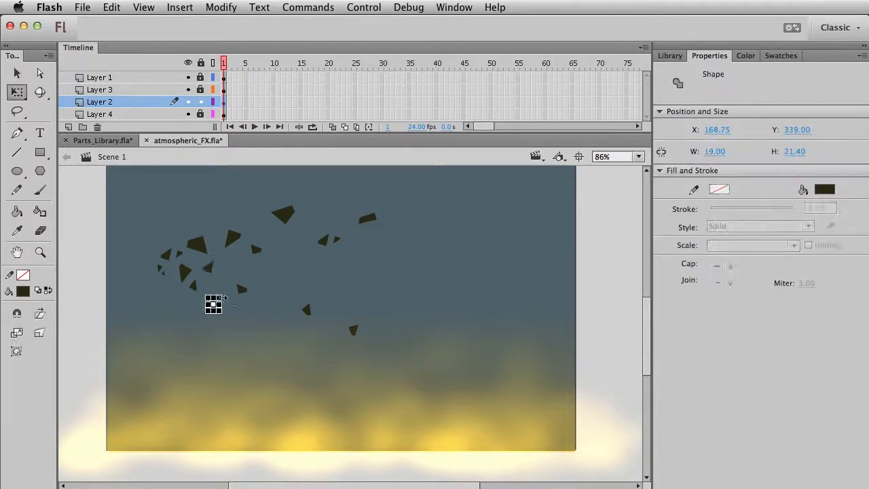
left_click(280, 288)
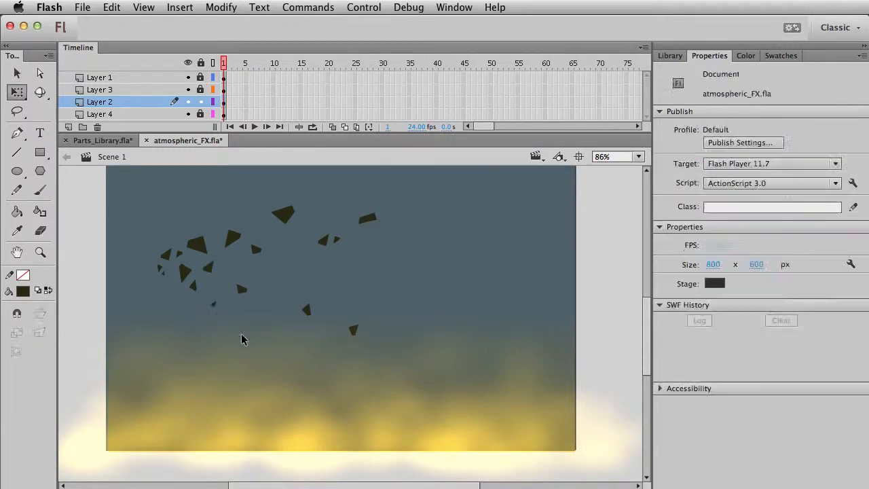
Duplicate all the shards and place the copy, shrunk to about 206 × 122 px, over the dense part of the cluster.
left_click_drag(477, 359, 58, 150)
key("super+c")
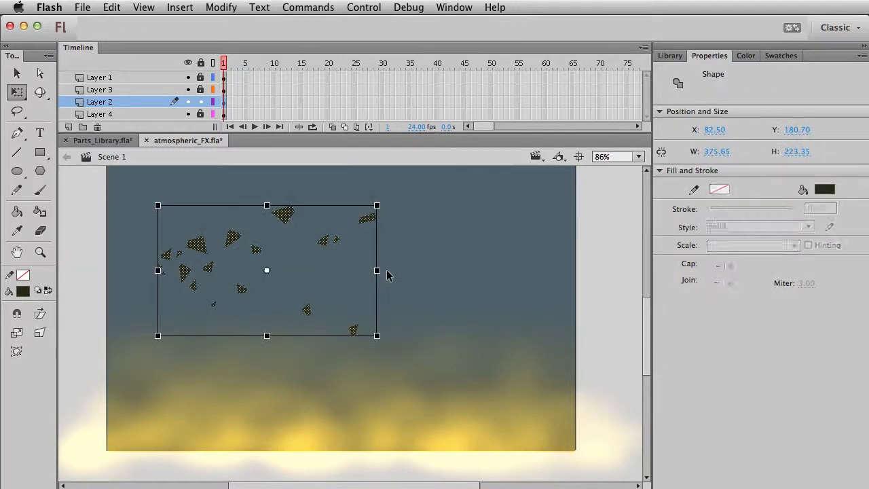
key("super+v")
left_click_drag(465, 264, 272, 252)
key("v")
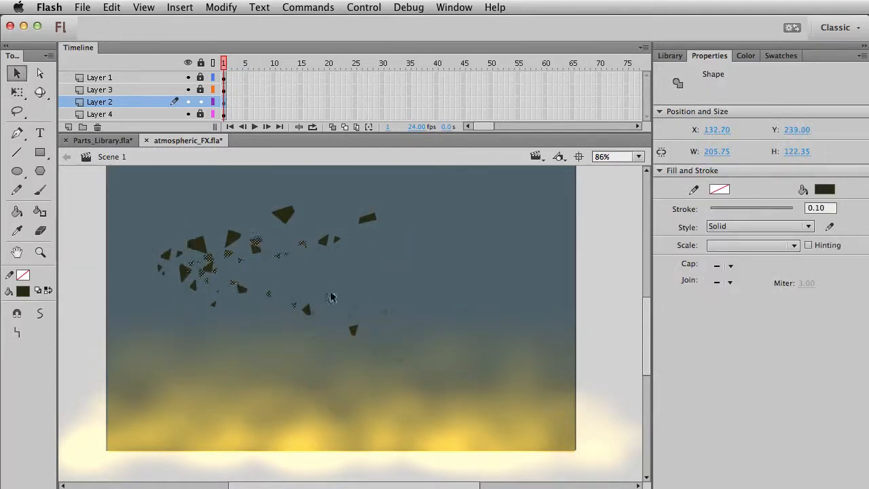
Select the whole shard cluster, try scaling it down, and undo the change.
left_click(411, 294)
key("q")
left_click_drag(126, 183, 466, 385)
left_click_drag(376, 204, 283, 233)
key("v")
left_click(412, 351)
key("super+z")
Convert the selected shards to a movie clip symbol named depri.
key("F8")
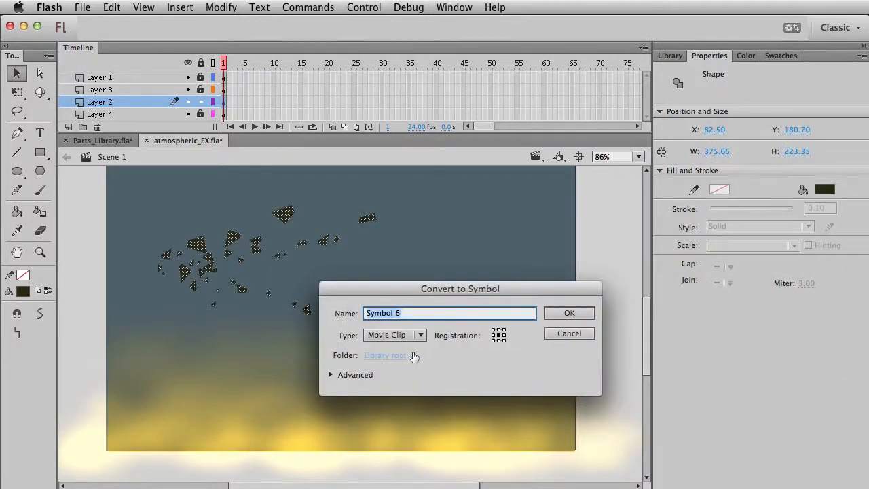
type("depri")
key("Return")
Shrink the debris symbol to about 90 × 125 px, turn it upright, and move it to the fog's upper edge on the stage's left half.
key("q")
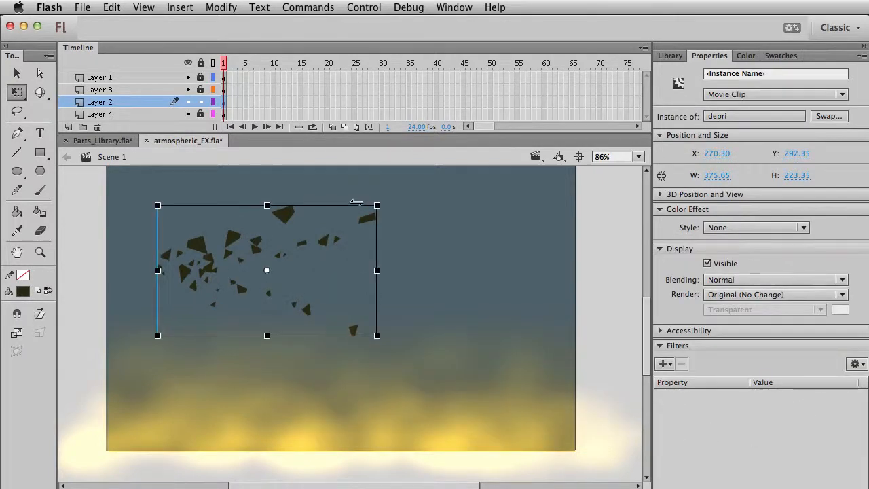
left_click_drag(377, 205, 305, 246)
mouse_move(237, 302)
left_mouse_down()
mouse_move(269, 312)
mouse_move(245, 305)
left_mouse_up()
key("v")
left_click_drag(283, 286, 248, 358)
key("shift+Up")
key("shift+Up")
key("shift+Up")
key("shift+Up")
key("shift+Up")
key("shift+Up")
key("shift+Up")
key("shift+Up")
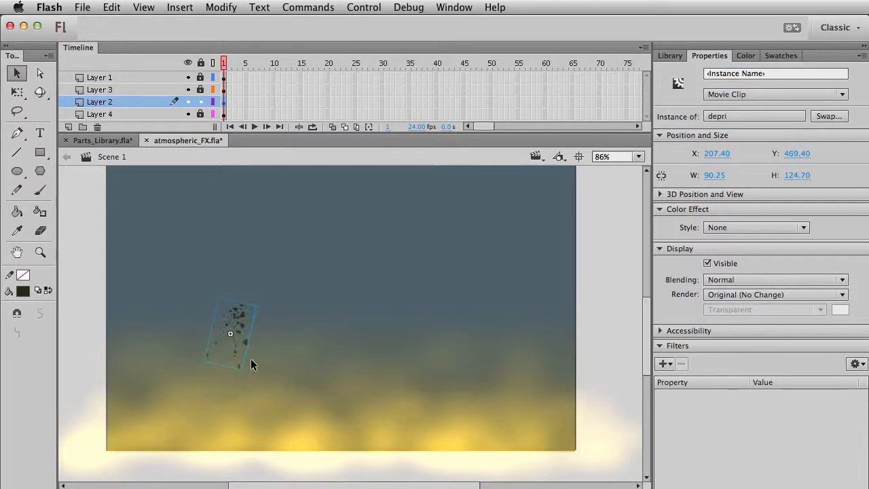
Flip the debris to spray upward, shrink it to about 73 × 101 px, and set it in the bright fog at the stage's lower edge.
key("q")
key("v")
key("q")
left_click_drag(243, 298, 267, 401)
key("v")
Paste a copy of the debris symbol, enlarge it to about 294 × 202 px, and rotate it onto its side.
key("super+c")
key("super+v")
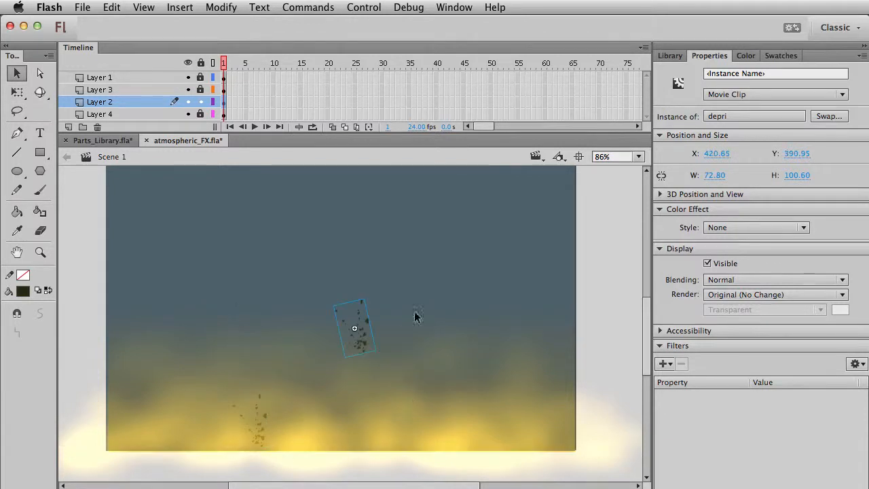
key("shift+v")
key("q")
left_click_drag(371, 370, 469, 301)
left_click_drag(385, 316, 441, 292)
key("v")
Move the enlarged debris copy above the fog on the stage's left half and rotate it nearly level at a slightly smaller size.
left_click_drag(384, 293, 273, 225)
key("space")
left_click_drag(350, 293, 356, 319)
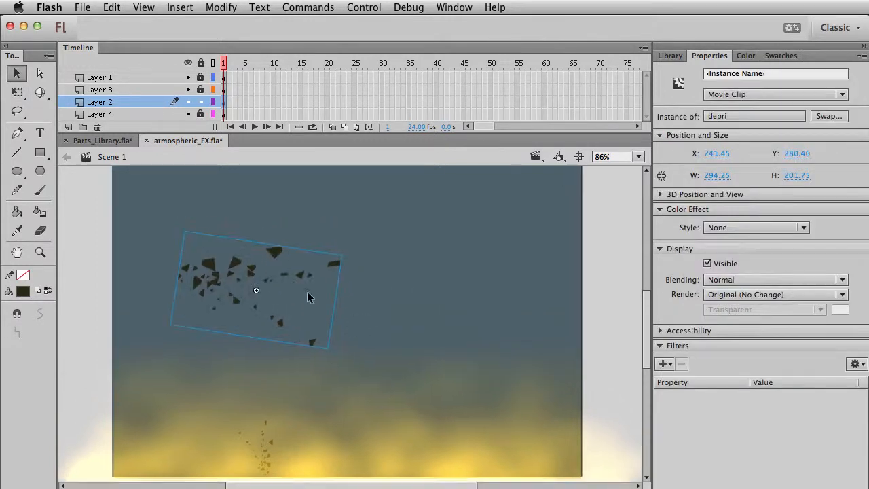
key("q")
left_click_drag(353, 261, 346, 244)
key("v")
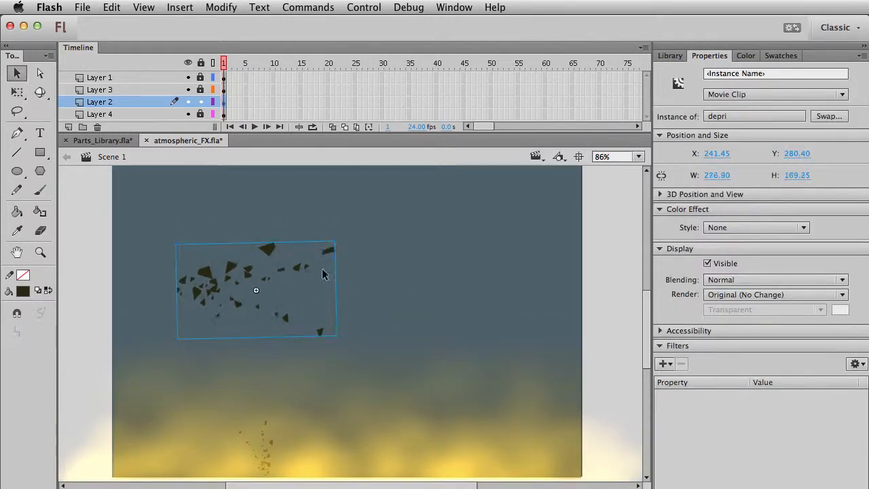
Add a Blur filter to the enlarged debris copy with Blur X 24 px, Blur Y 15 px, and High quality.
left_click(718, 227)
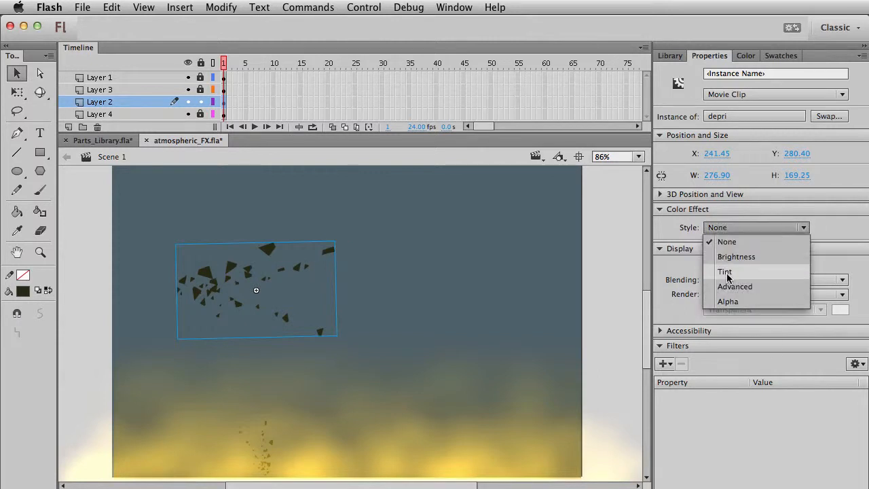
left_click(689, 439)
left_click(664, 363)
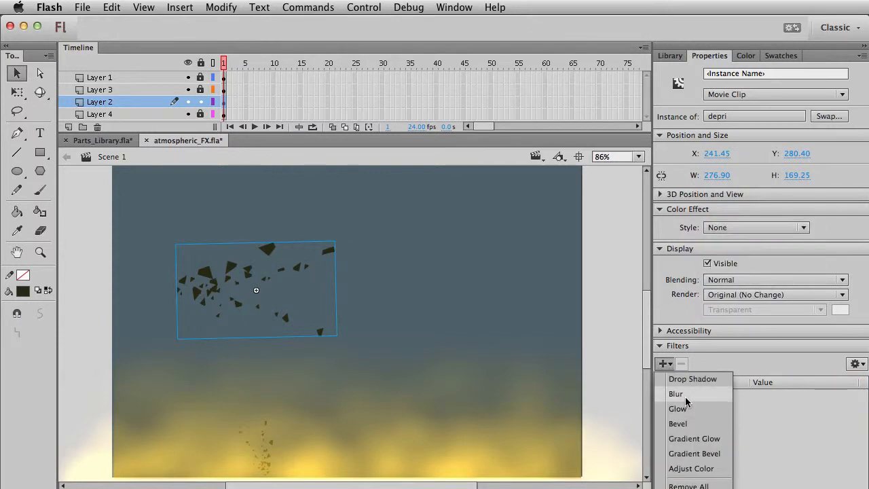
left_click(676, 394)
mouse_move(758, 408)
left_mouse_down()
mouse_move(775, 406)
mouse_move(758, 421)
mouse_move(768, 421)
left_mouse_up()
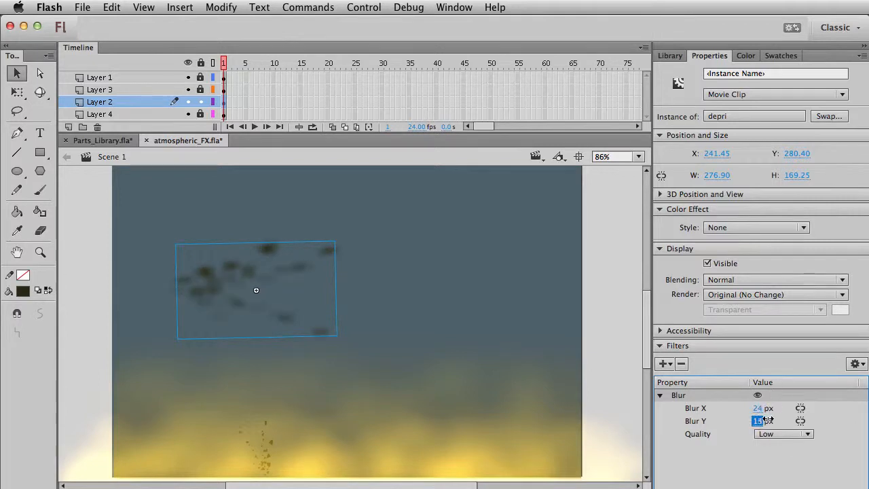
left_click(779, 435)
left_click(779, 471)
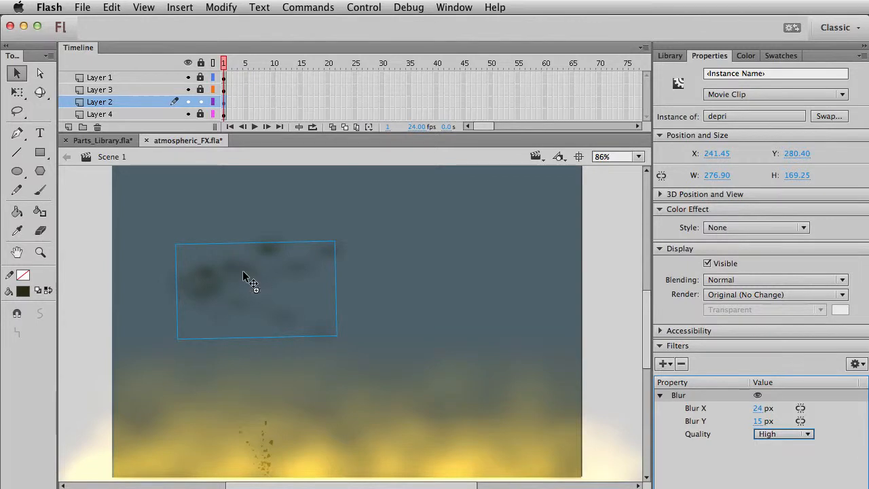
Try moving the blurred debris down into the fog and rotating it steeply, and undo those changes.
left_click_drag(245, 275, 203, 377)
key("q")
left_click_drag(300, 348, 324, 301)
key("v")
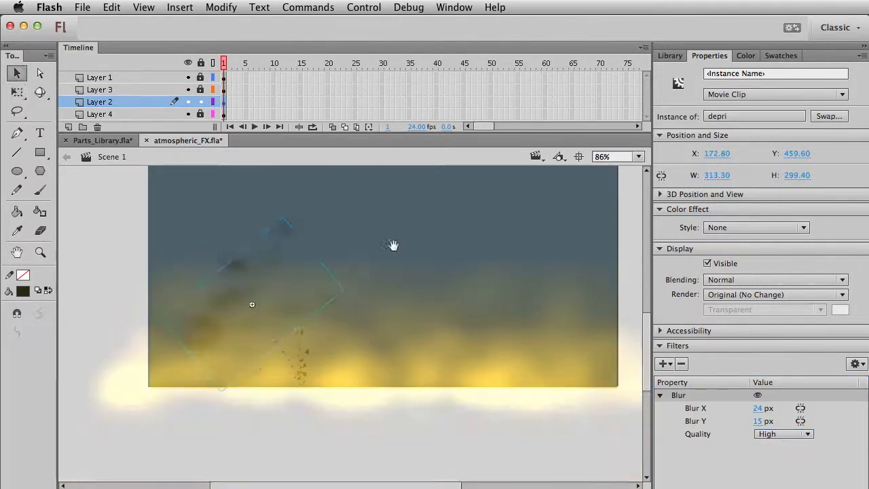
left_click(291, 290)
key("super+z")
key("super+z")
key("super+z")
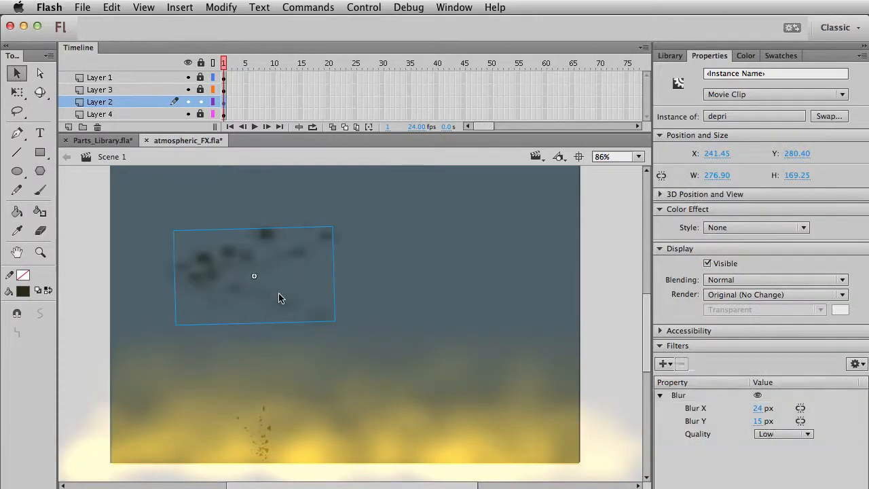
Shrink the blurred debris to about 225 × 137 px with High blur quality and move it toward the stage's upper-left area.
left_click_drag(401, 297, 410, 347)
key("q")
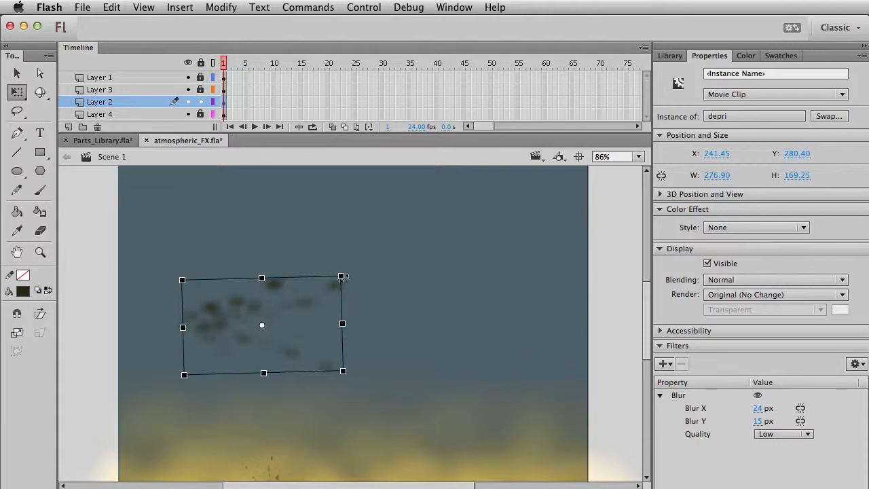
left_click_drag(342, 276, 327, 286)
left_click(763, 434)
left_click(779, 470)
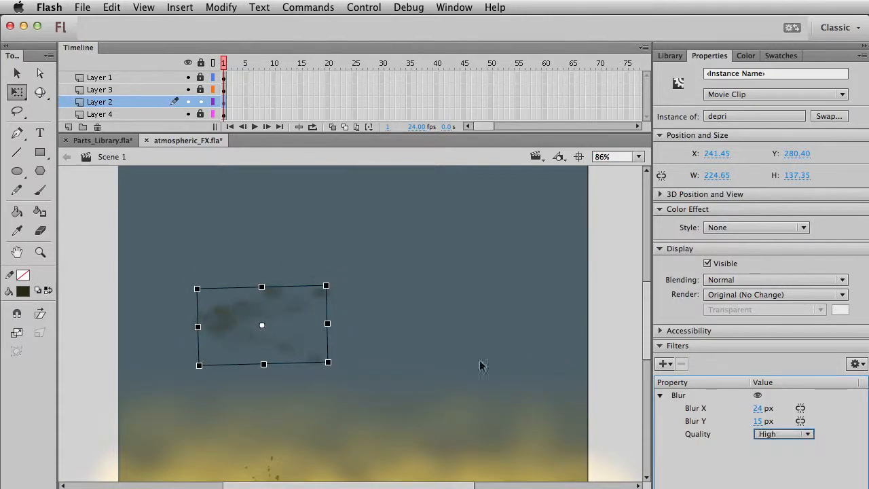
key("v")
left_click_drag(324, 294, 276, 204)
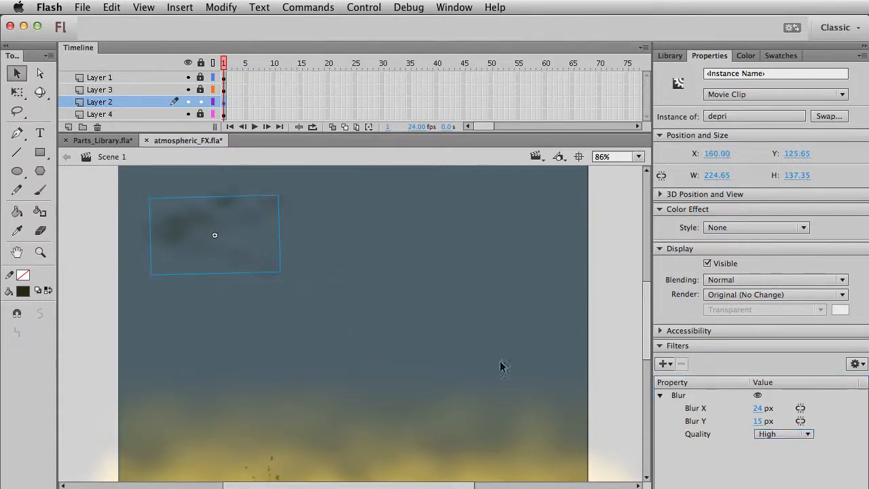
Set the debris's Blur X to 17 px, lower its Blur Y, and shift it further into the stage's upper-left corner.
left_click_drag(757, 410, 752, 412)
left_click(756, 421)
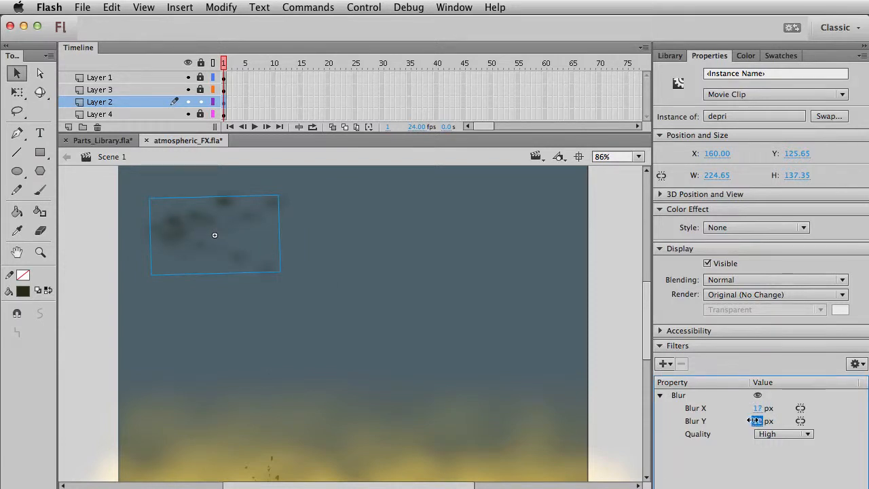
left_click(598, 290)
left_click_drag(224, 208, 202, 180)
left_click(286, 262)
left_click_drag(307, 382, 304, 342)
Paste a copy of the small debris, straighten and shrink it to about 54 × 91 px, and place it mid-stage above the fog.
left_click_drag(325, 294, 239, 444)
key("super+c")
key("super+v")
key("q")
left_click_drag(364, 324, 309, 270)
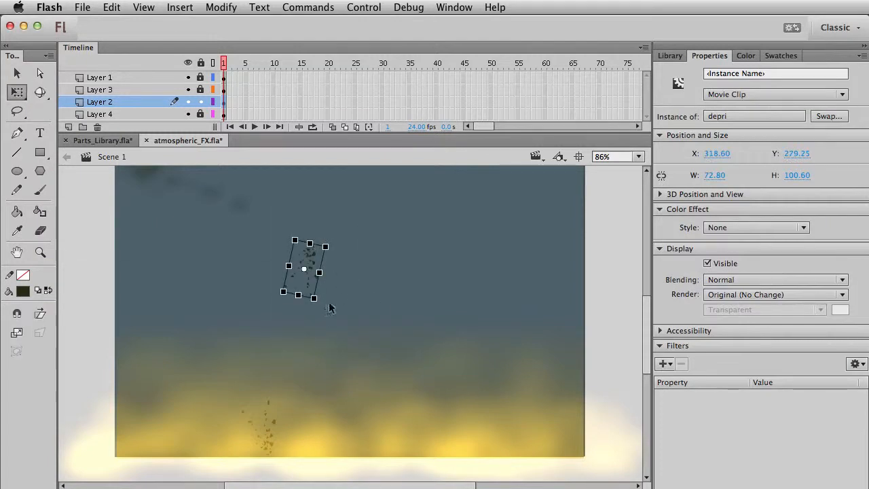
left_click_drag(330, 309, 333, 306)
key("v")
left_click_drag(303, 277, 313, 298)
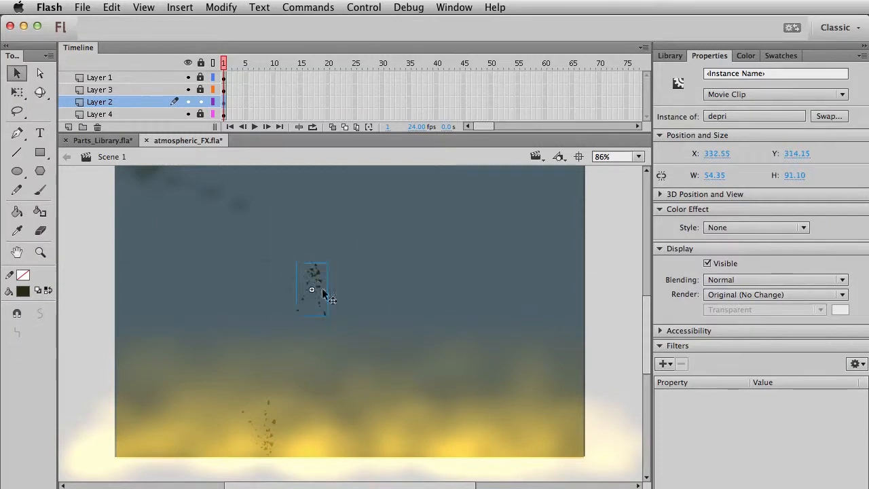
Copy the upright debris to the stage's right half and duplicate its symbol so the copy can be edited independently.
left_click(366, 306)
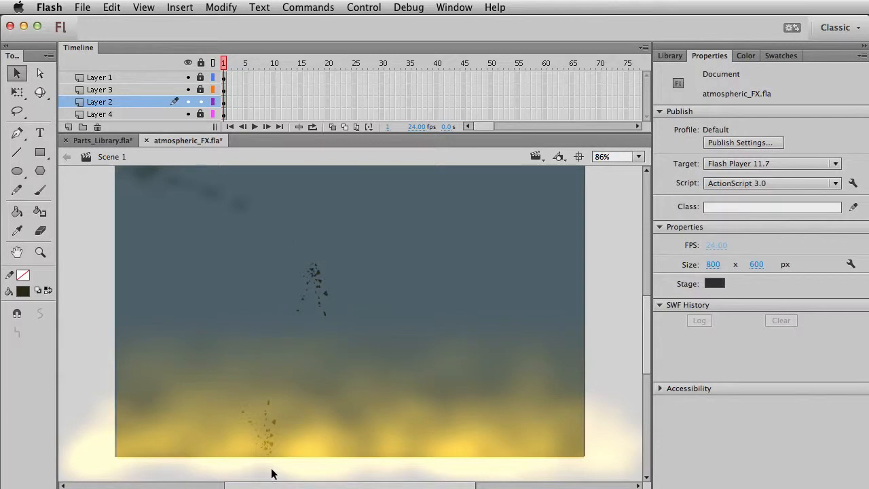
left_click(316, 291)
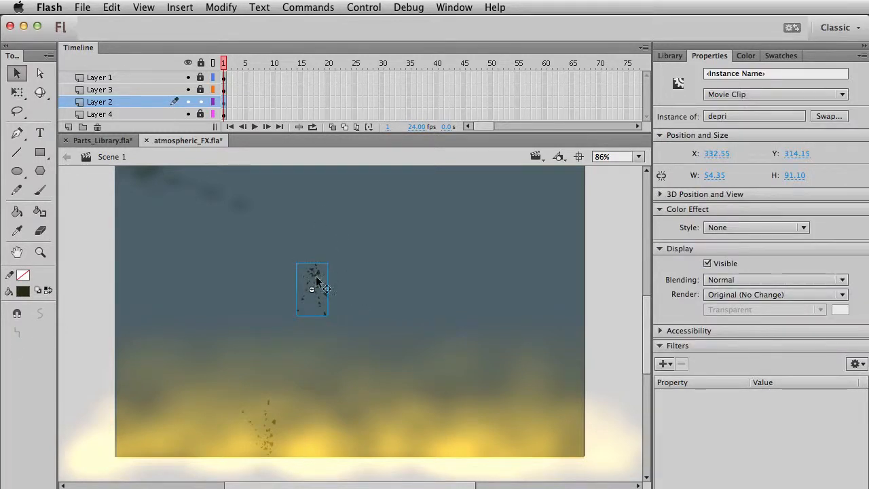
left_click(334, 292)
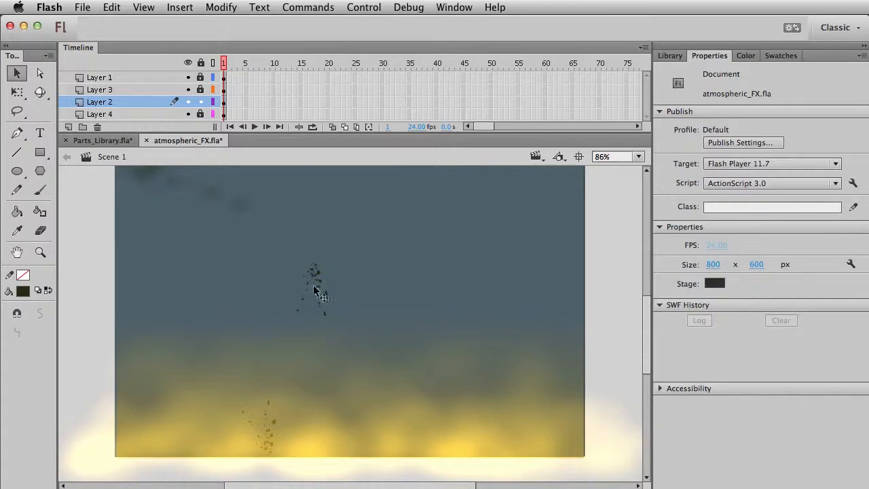
left_click(314, 277)
left_click_drag(376, 282, 458, 295)
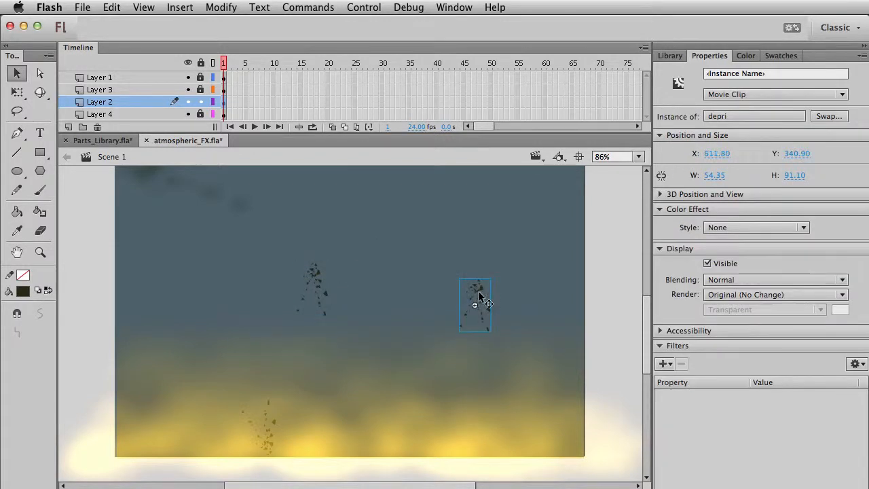
key("super+d")
left_click(581, 393)
left_click(528, 213)
left_click(484, 291)
Inside the duplicated symbol, delete the upper debris cluster and move several remaining fragments outward.
double_click(483, 289)
left_click_drag(437, 247, 534, 295)
key("Delete")
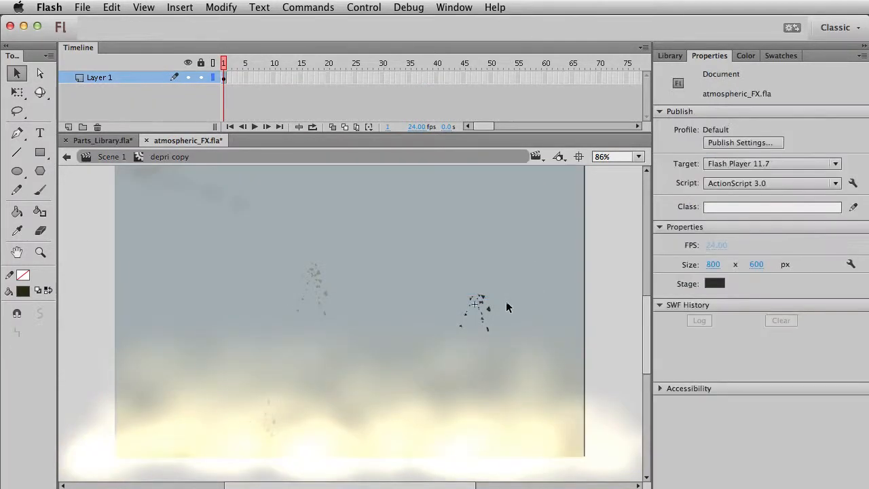
left_click(485, 297)
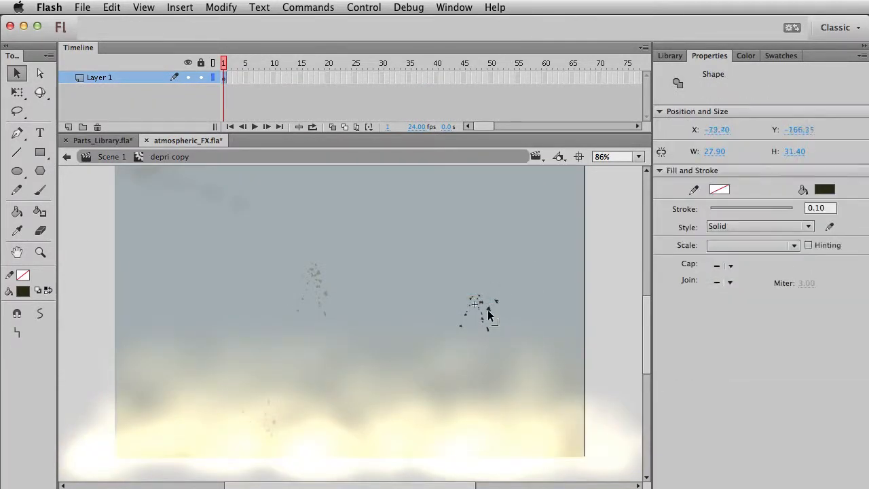
left_click(488, 310)
mouse_move(489, 309)
left_mouse_down()
mouse_move(502, 321)
mouse_move(409, 288)
mouse_move(482, 310)
mouse_move(489, 319)
mouse_move(471, 324)
left_mouse_up()
left_click(470, 307)
key("super+z")
left_click(477, 256)
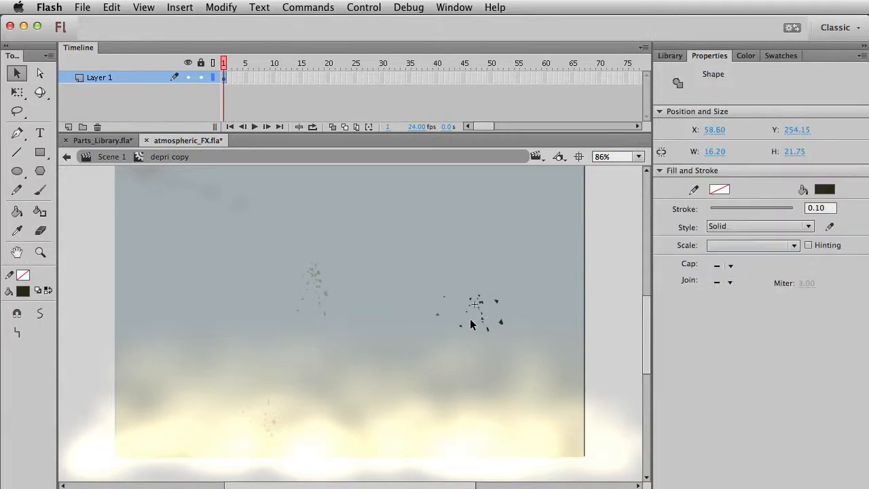
Nudge small fragments sideways to scatter them more evenly, and copy the large outer fragment into the gap below the centre.
key("Left")
key("Left")
key("Left")
key("Left")
left_click(481, 302)
key("shift+Right")
key("shift+Right")
key("shift+Right")
key("shift+Right")
key("shift+Right")
left_click(504, 337)
left_click(503, 327)
left_click_drag(501, 322, 473, 321)
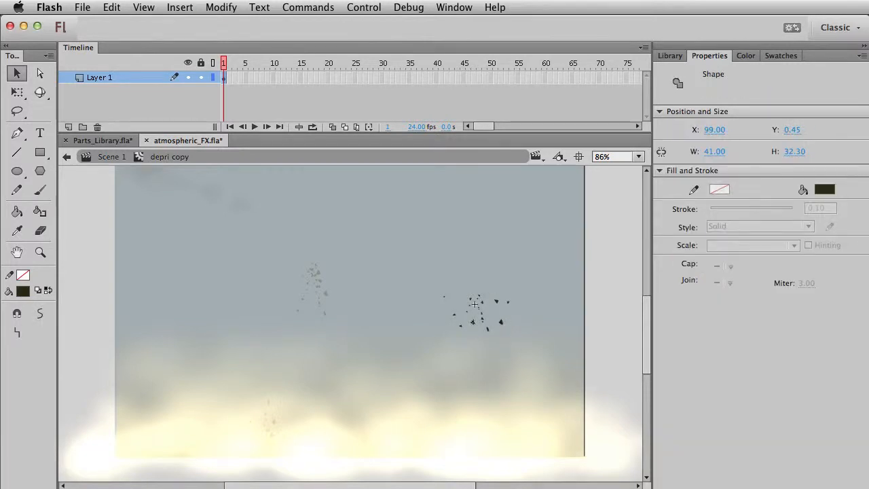
Return to the main scene, shrink the sparse debris to about 80 × 45 px, and place it just above the fog right of centre.
double_click(469, 258)
left_click_drag(508, 309, 500, 272)
left_click(539, 272)
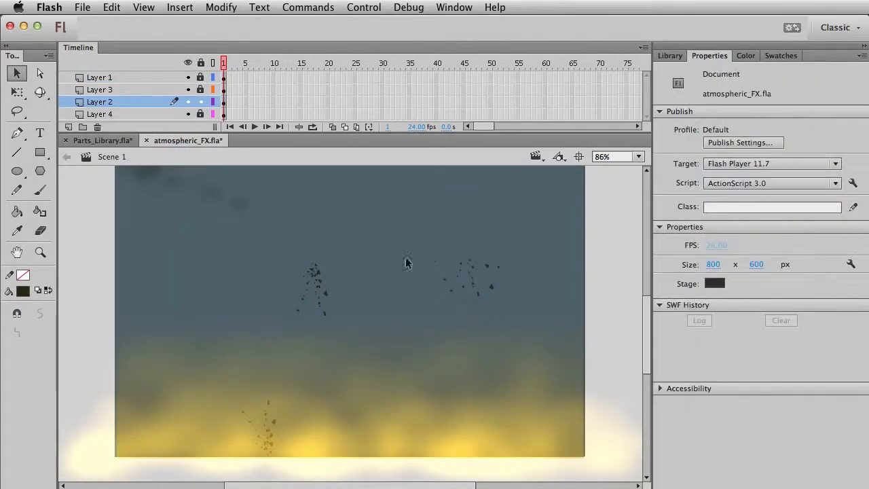
left_click(490, 272)
key("q")
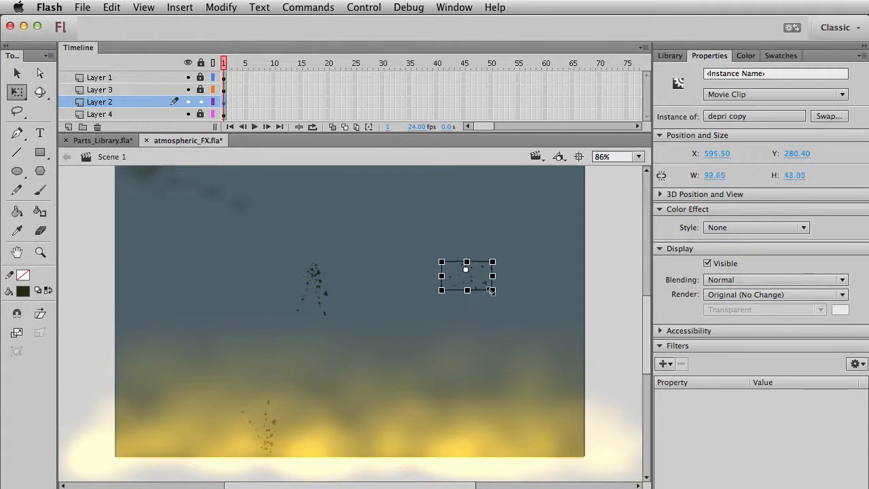
key("v")
left_click(478, 286)
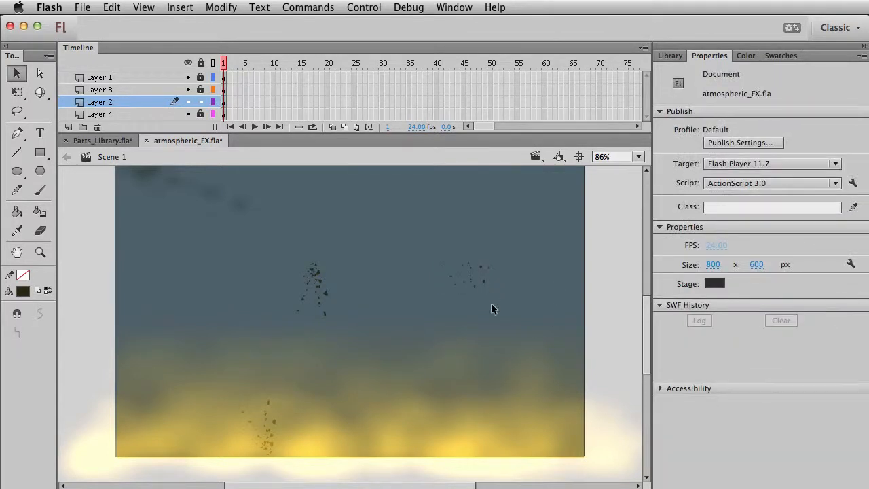
left_click_drag(477, 286, 452, 333)
Move the dense upright debris further left above the fog, to about X 266, Y 320.
left_click_drag(317, 277, 332, 266)
left_click(499, 260)
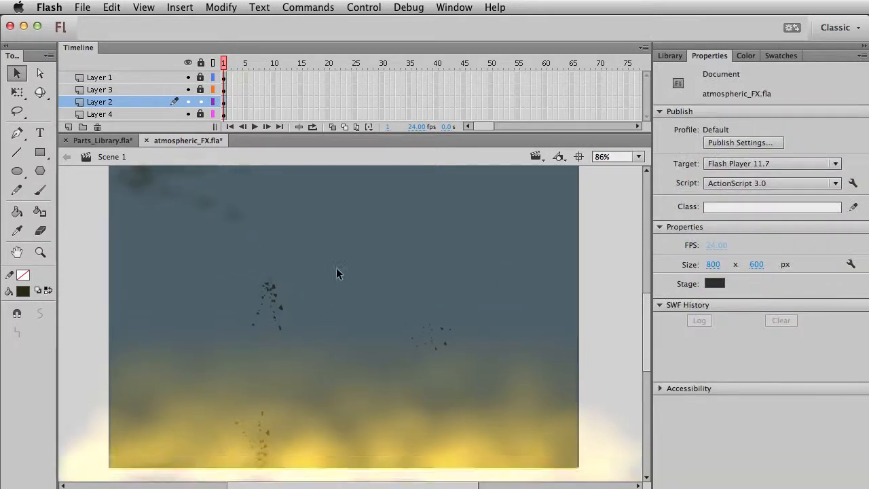
left_click(280, 303)
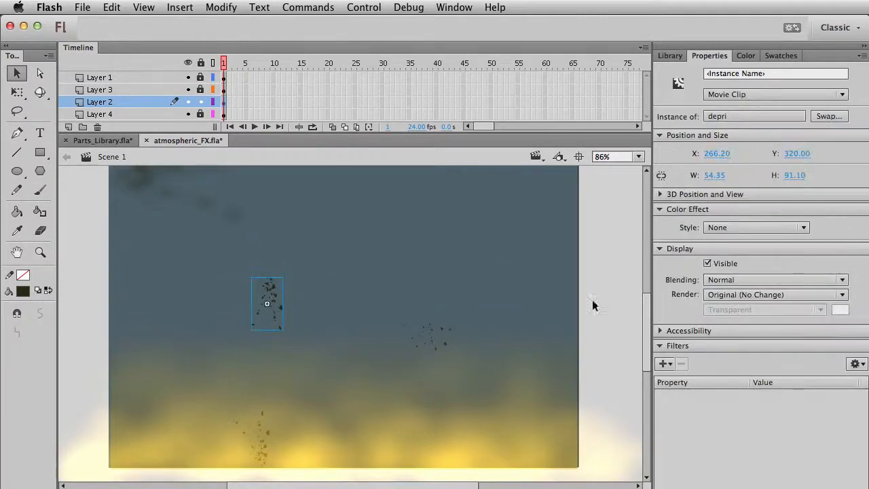
Paste a copy of the sparse debris and tint it 100% with a bright yellow sampled from the fog.
left_click(444, 330)
key("super+c")
key("super+v")
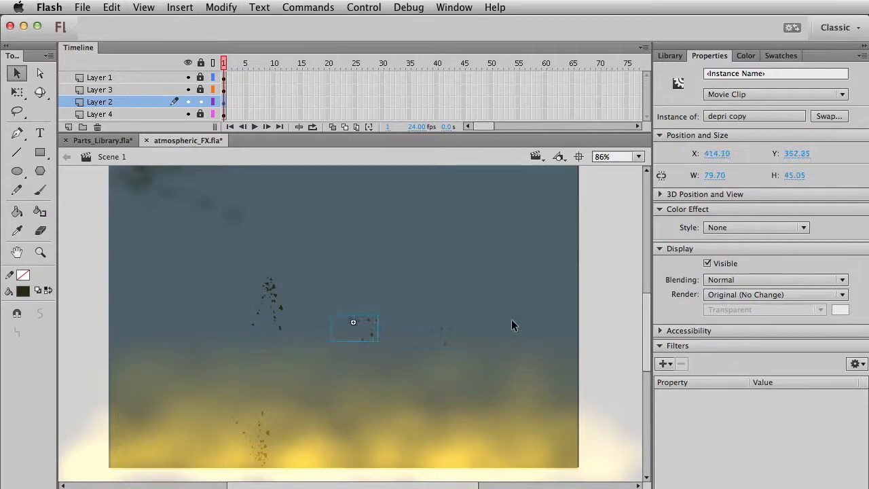
left_click(792, 230)
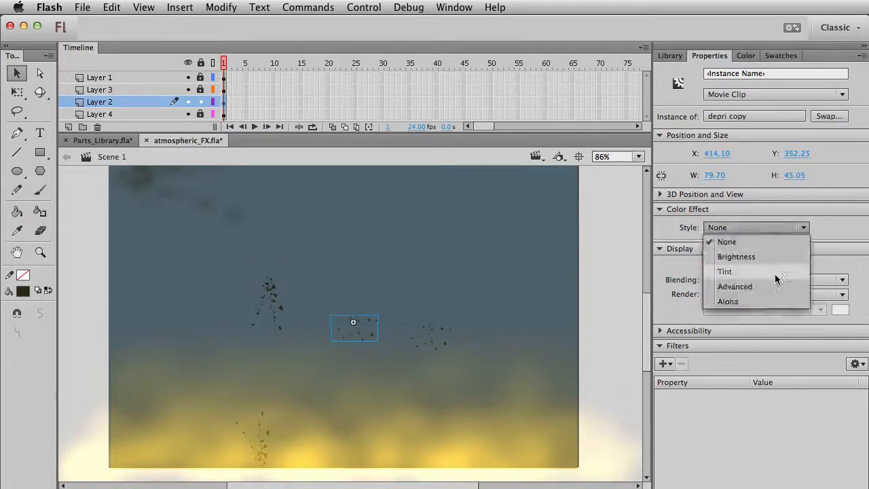
left_click(775, 277)
left_click(830, 228)
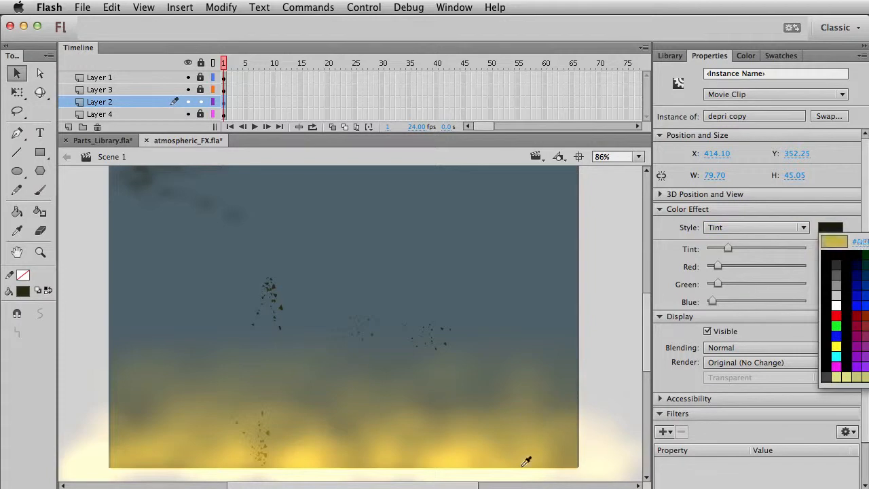
left_click(467, 456)
left_click_drag(729, 248, 807, 249)
left_click(459, 245)
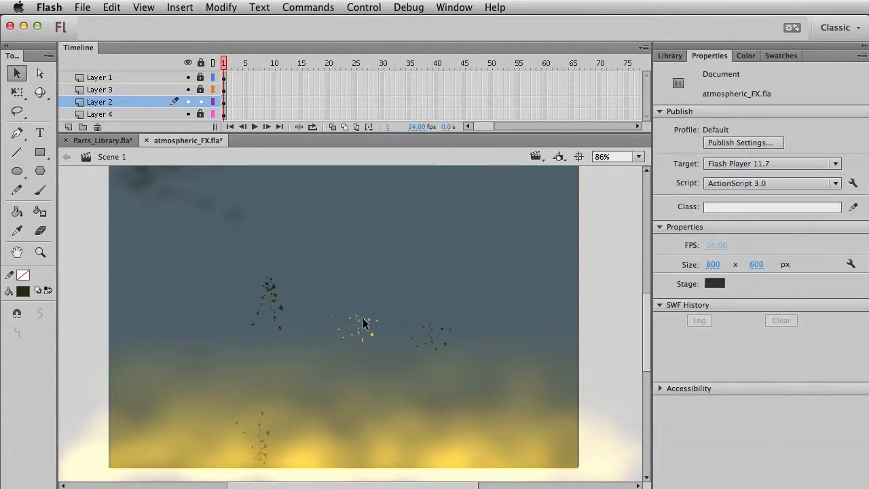
Move the tinted debris into the fog at the stage's lower-right corner and change its tint to a sampled dull gold (188, 167, 77).
left_click_drag(366, 317, 531, 445)
left_click(829, 228)
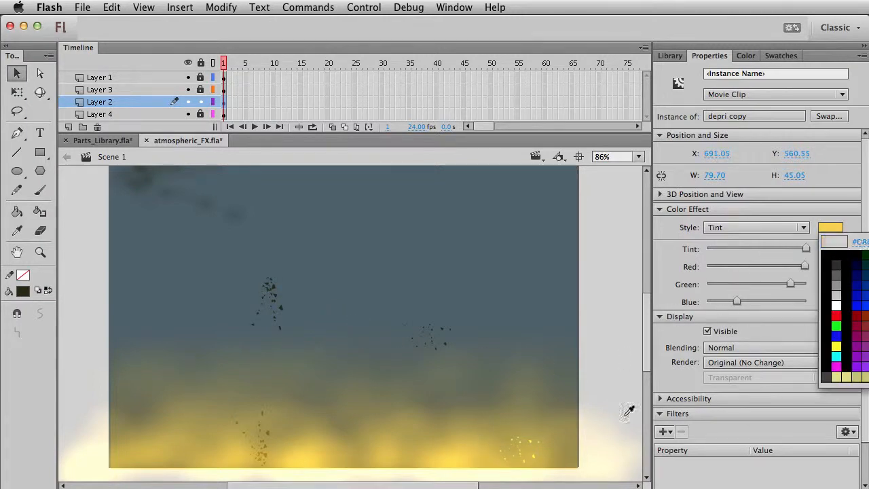
left_click(551, 448)
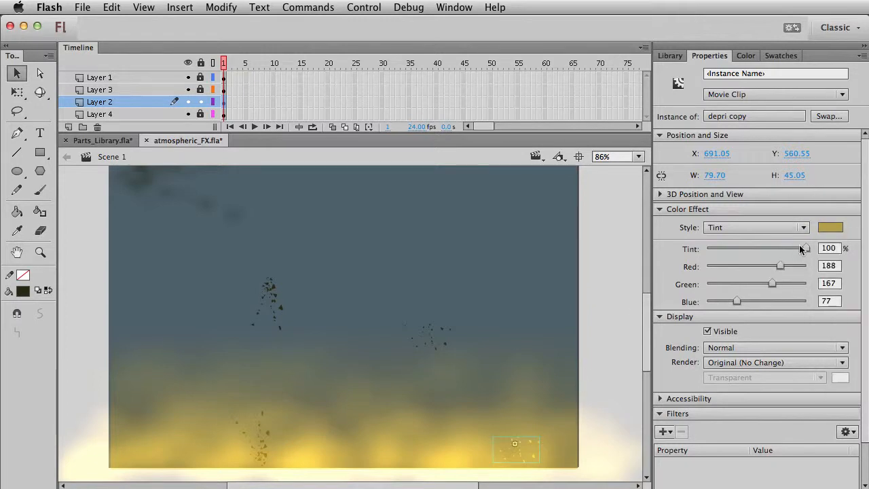
left_click(572, 392)
Transfer the gold debris in place to a new layer above Layer 1 and move it to about X 634, Y 492.
left_click_drag(525, 454, 527, 448)
key("super+x")
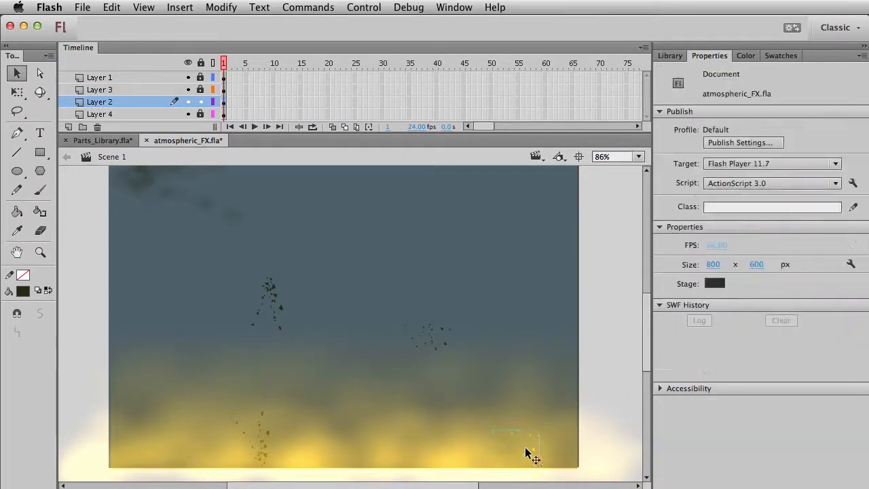
left_click(101, 79)
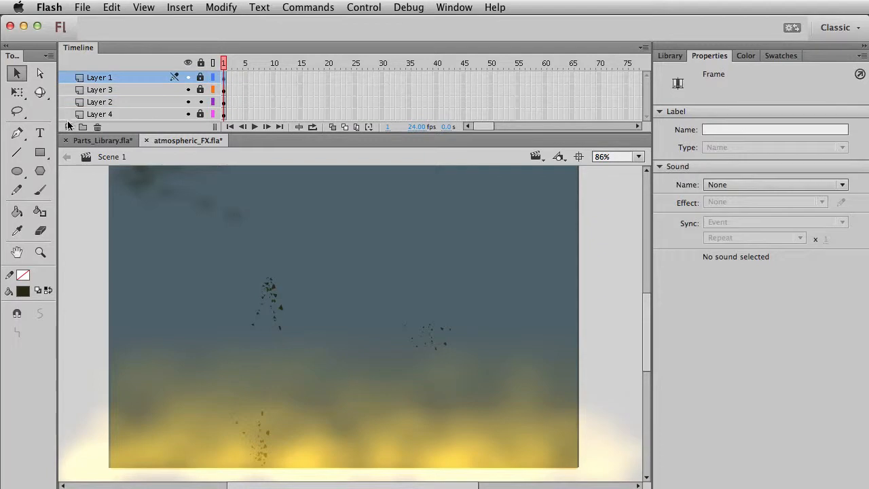
left_click(69, 127)
key("super+shift+v")
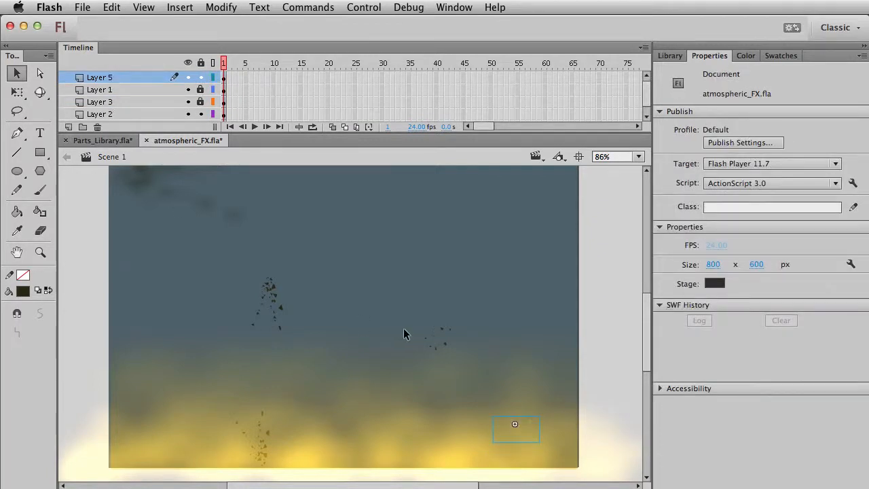
left_click(569, 352)
left_click_drag(596, 369, 469, 456)
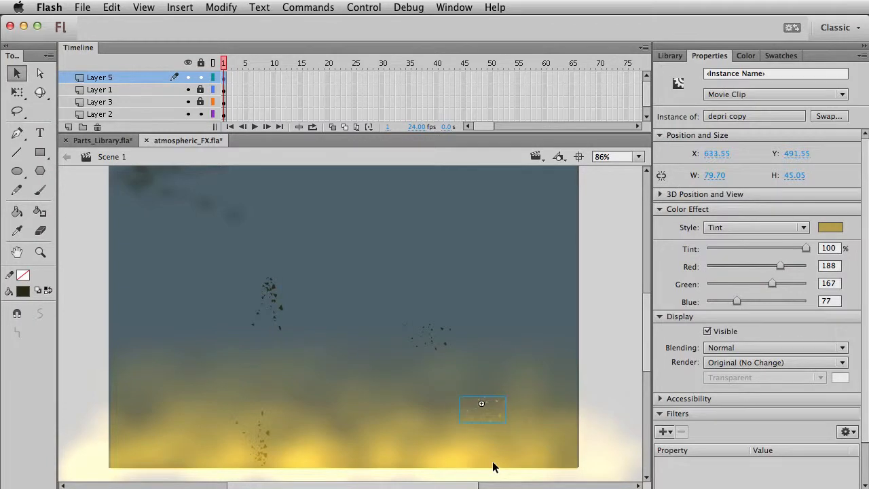
Scatter overlapping copies of the gold debris through the fog in the stage's lower-right area, extending leftward to about X 530.
key("shift+Down")
key("shift+Down")
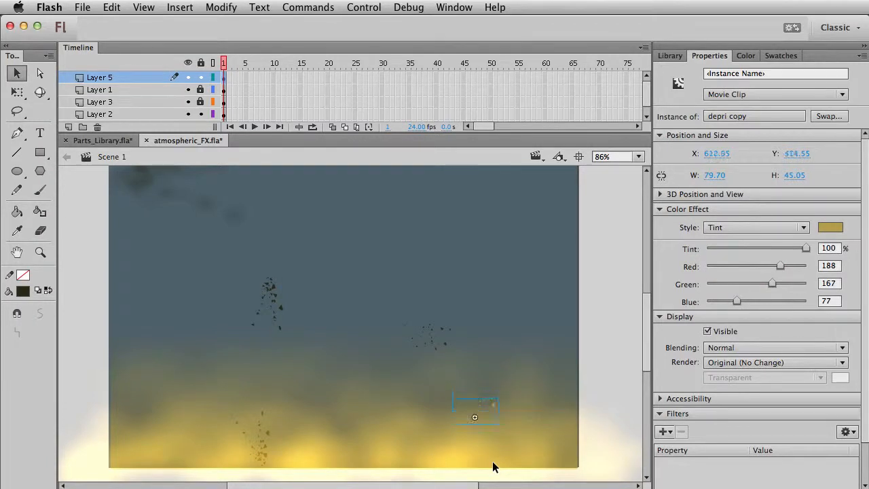
key("shift+Down")
key("shift+Down")
key("shift+Down")
key("shift+Right")
key("shift+Right")
key("shift+Down")
key("shift+Left")
key("shift+Left")
key("shift+Left")
key("shift+Left")
key("shift+Left")
key("shift+Left")
key("shift+Left")
key("shift+Left")
key("shift+Left")
key("shift+Left")
key("shift+Left")
key("shift+Left")
key("shift+Left")
key("shift+Left")
key("shift+Left")
key("shift+Left")
key("shift+Left")
key("shift+Left")
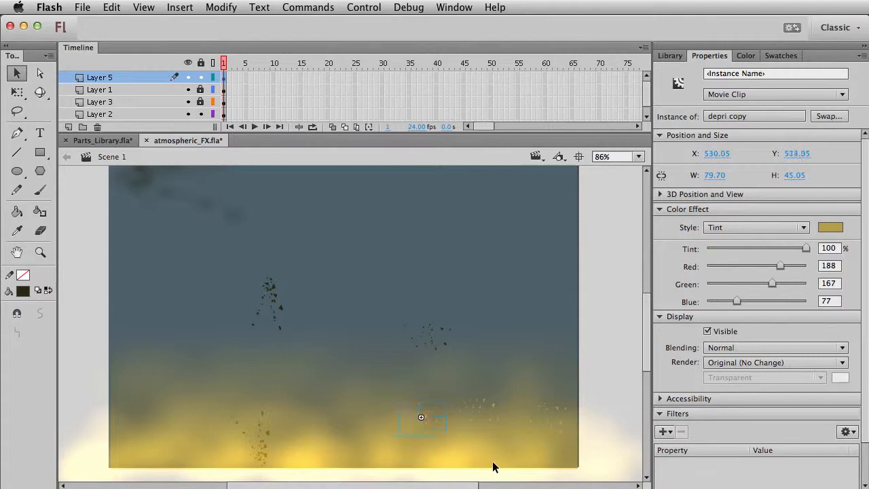
Skew the gold debris copies in the lower-right fog sideways with Free Transform so they slant, and deselect them.
left_click_drag(597, 384, 388, 470)
key("q")
left_click_drag(550, 399, 539, 398)
key("v")
left_click(624, 350)
left_click_drag(602, 370, 468, 456)
left_click(349, 417)
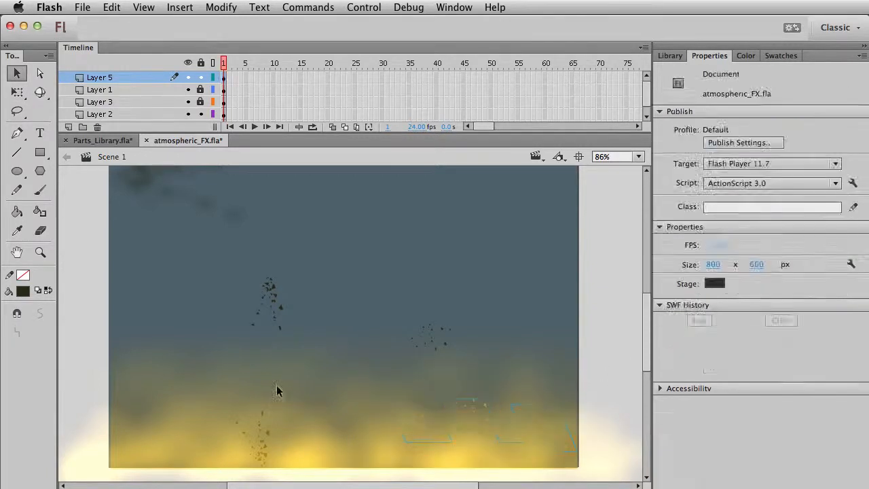
Copy all the debris clips into Parts_Library.fla below the rock parts and scale the group to about 503 × 358 px.
key("q")
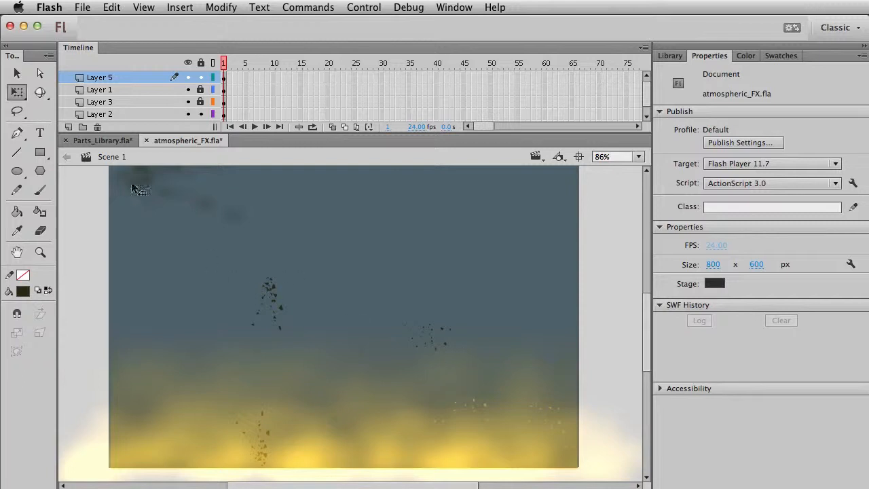
left_click(275, 291)
left_click(102, 141)
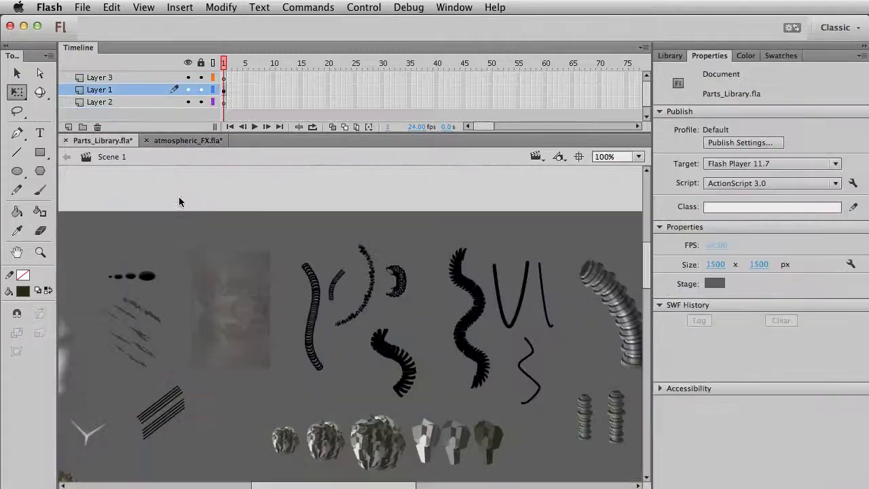
left_click(180, 143)
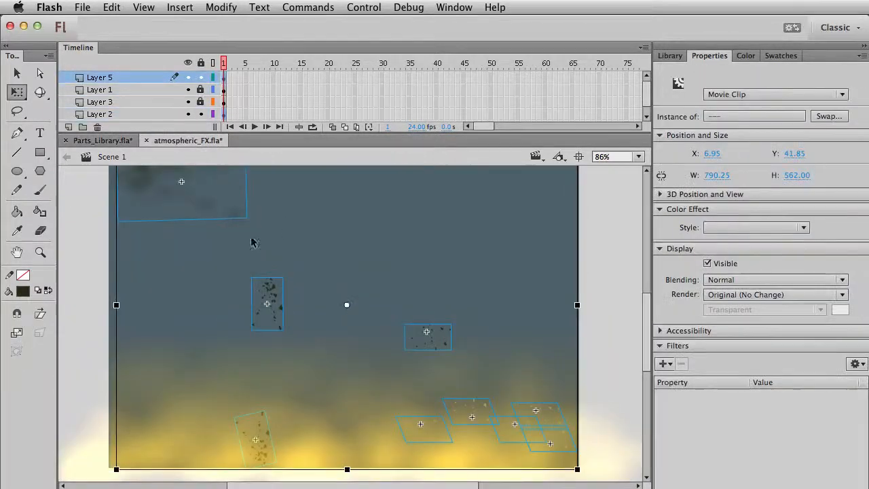
left_click(112, 141)
scroll(440, 352, "down", 10)
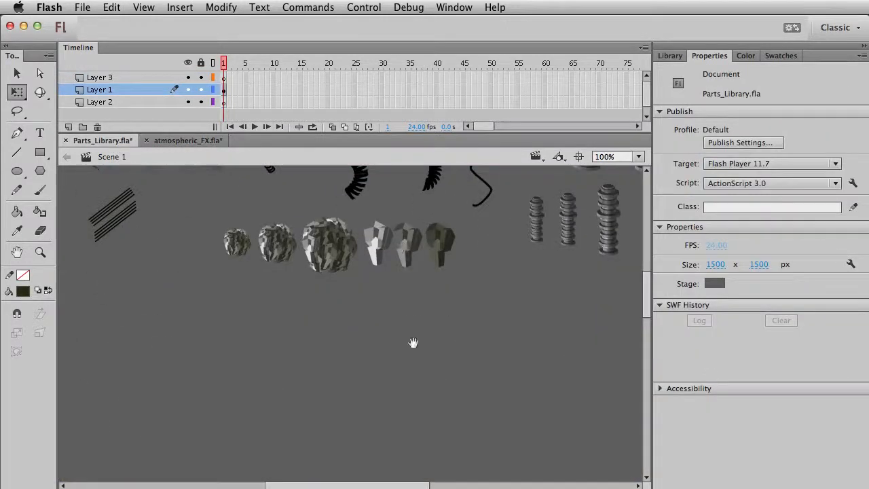
key("super+v")
left_click_drag(368, 363, 443, 402)
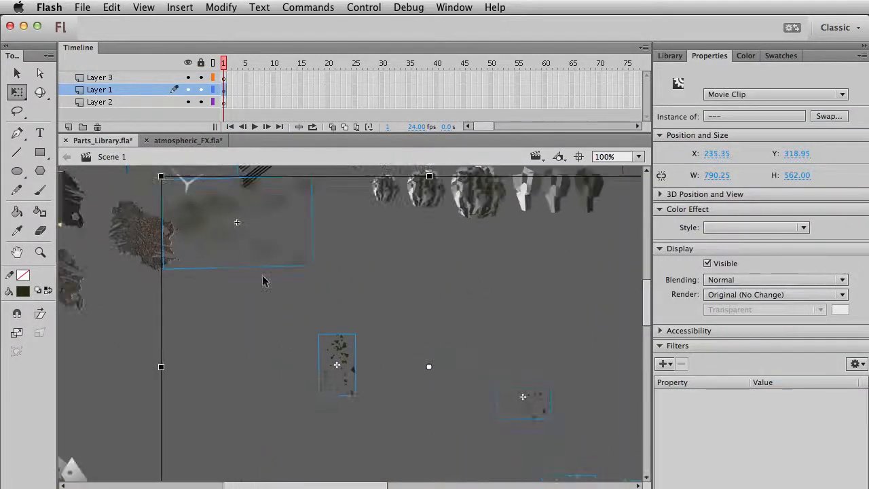
left_click_drag(161, 177, 258, 244)
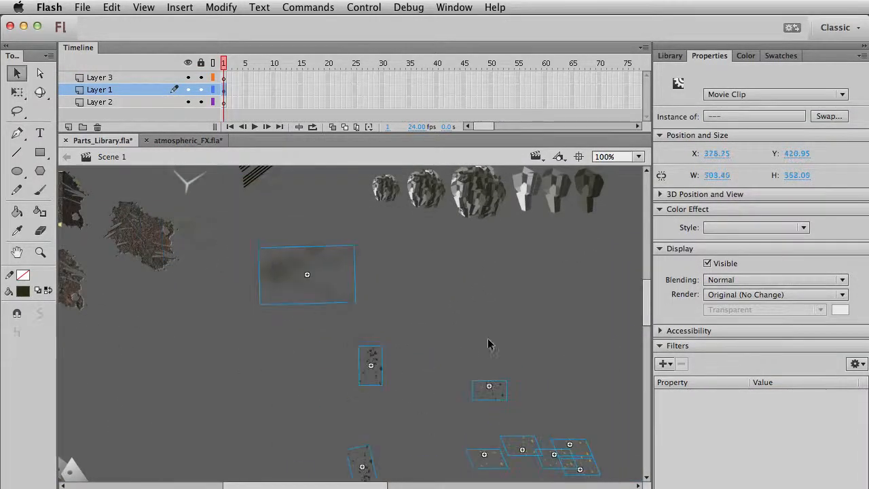
Regroup the pasted debris pieces closer together in the empty library area, with the tilted piece directly below the upright one.
key("v")
left_click(523, 397)
left_click_drag(525, 400, 440, 358)
left_click_drag(572, 475, 217, 288)
left_click_drag(287, 319, 335, 227)
left_click_drag(407, 236, 648, 423)
left_click_drag(538, 337, 463, 280)
left_click(434, 347)
left_click_drag(325, 341, 330, 294)
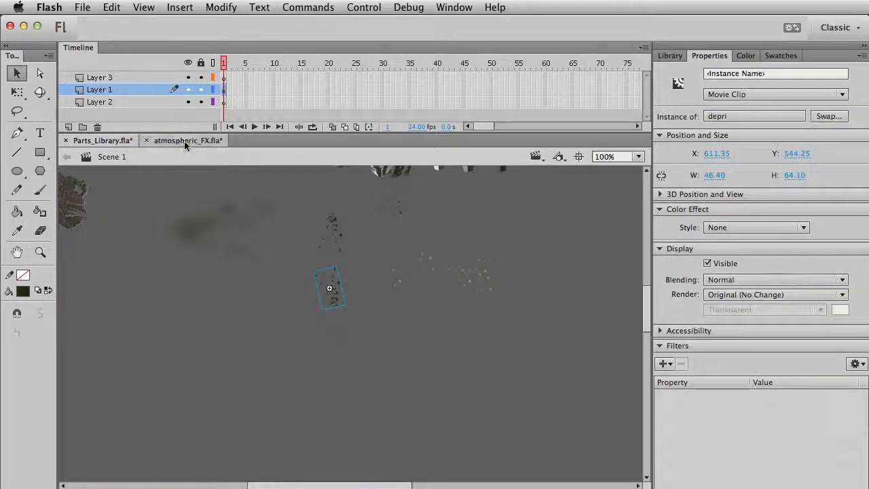
Unlock the layers in atmospheric_FX.fla and copy the fog pieces into Parts_Library.fla below the debris.
left_click(187, 141)
left_click_drag(202, 101, 208, 80)
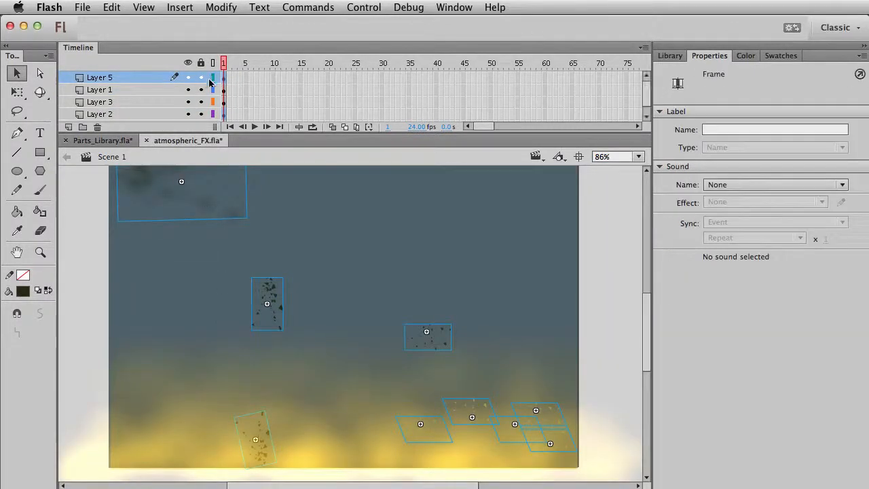
left_click(224, 102)
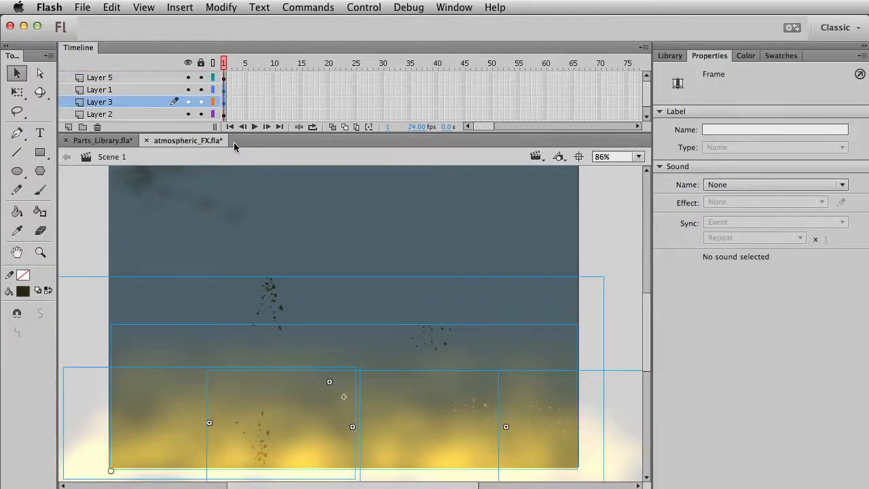
left_click(121, 144)
key("super+v")
left_click_drag(449, 387, 455, 431)
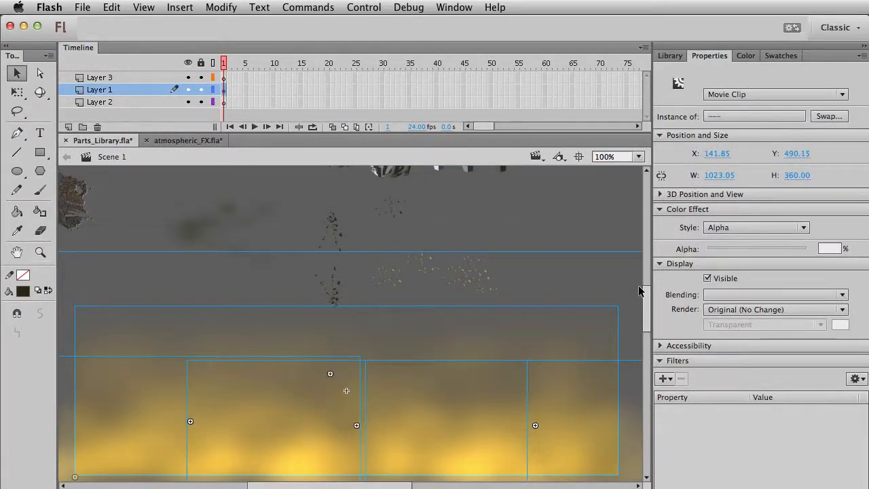
Convert the pasted fog to a movie clip symbol named "dust storm" and save the parts library.
key("F8")
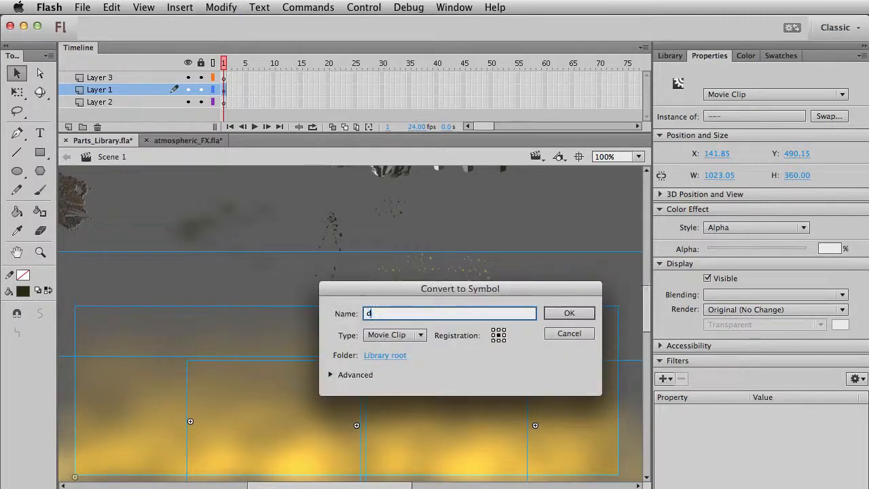
type("dust storm")
key("Return")
In atmospheric_FX.fla, paste a copy of the fog into Layer 1 and flip it vertically.
left_click(178, 141)
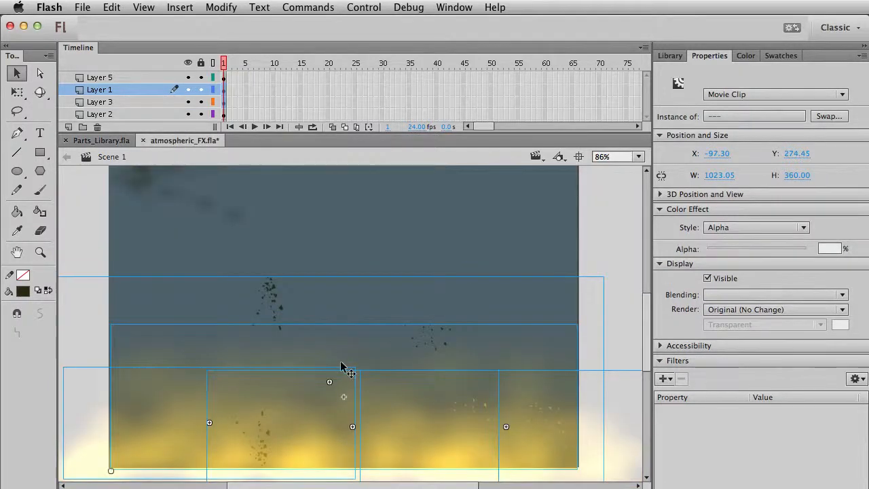
key("super+v")
key("super+alt+v")
left_click_drag(437, 360, 428, 467)
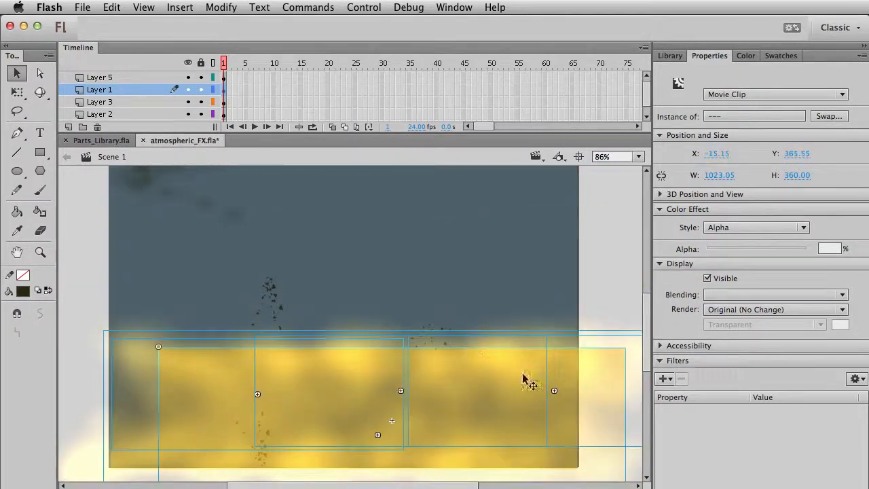
Place the flipped fog along the stage's top edge and convert it to a single movie clip symbol.
left_click_drag(588, 398, 530, 381)
key("q")
key("F8")
key("Return")
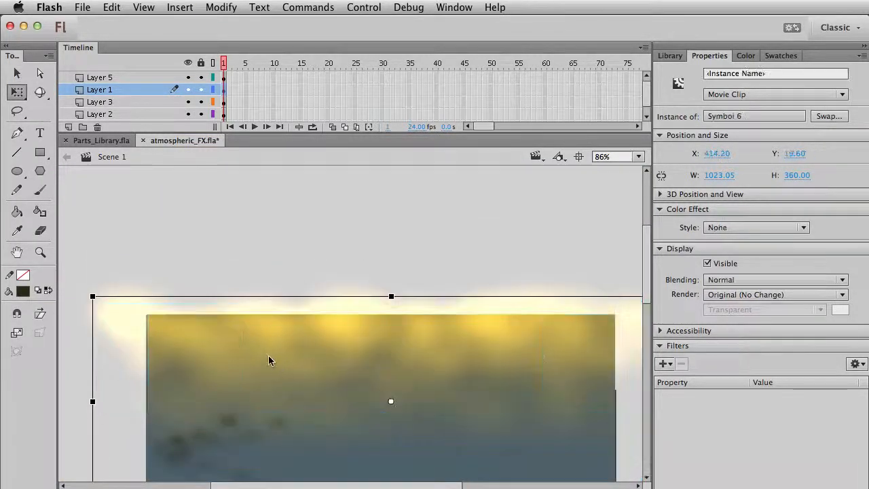
Apply a 100% white tint (255, 255, 255) to the fog along the stage's top edge.
left_click(725, 230)
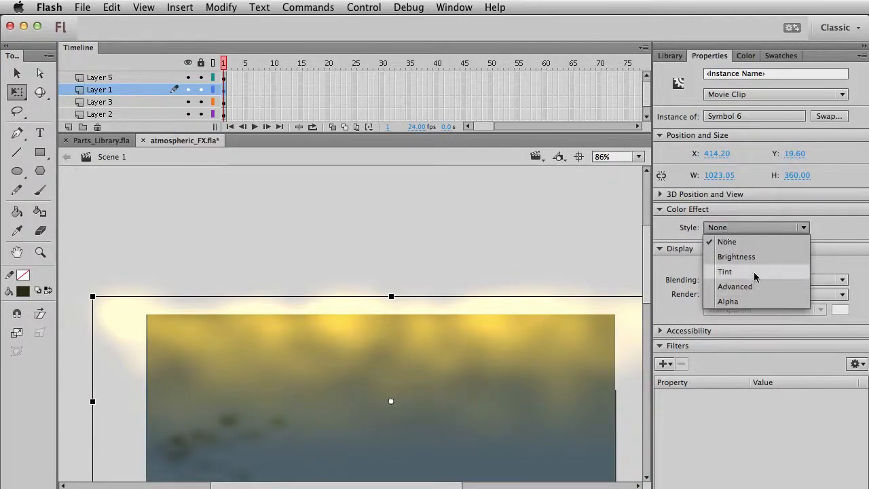
left_click(754, 273)
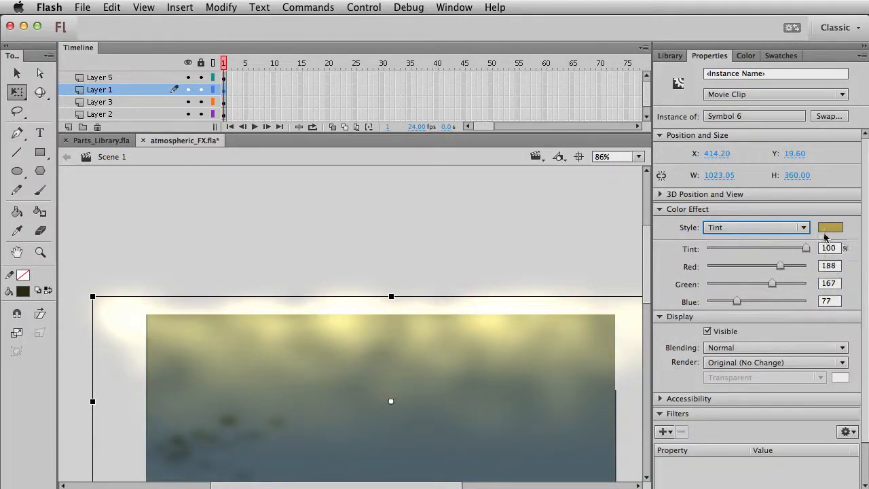
left_click(563, 252)
scroll(551, 306, "down", 10)
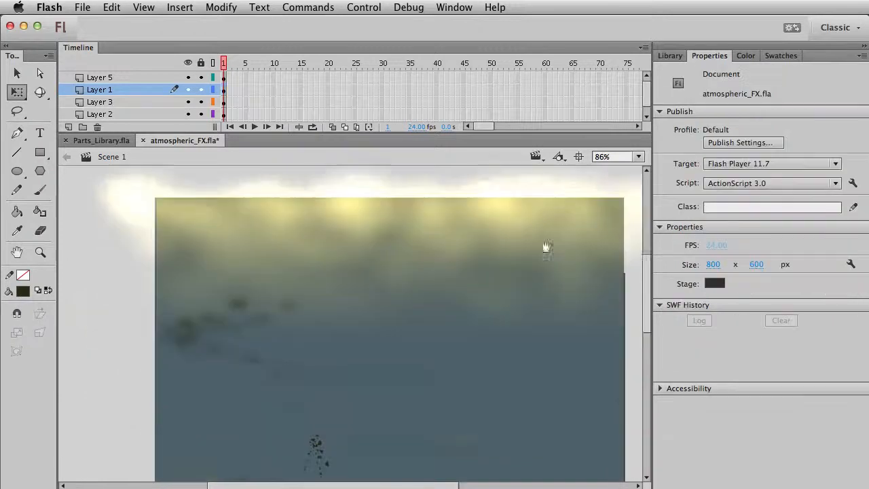
scroll(512, 278, "up", 4)
left_click(495, 192)
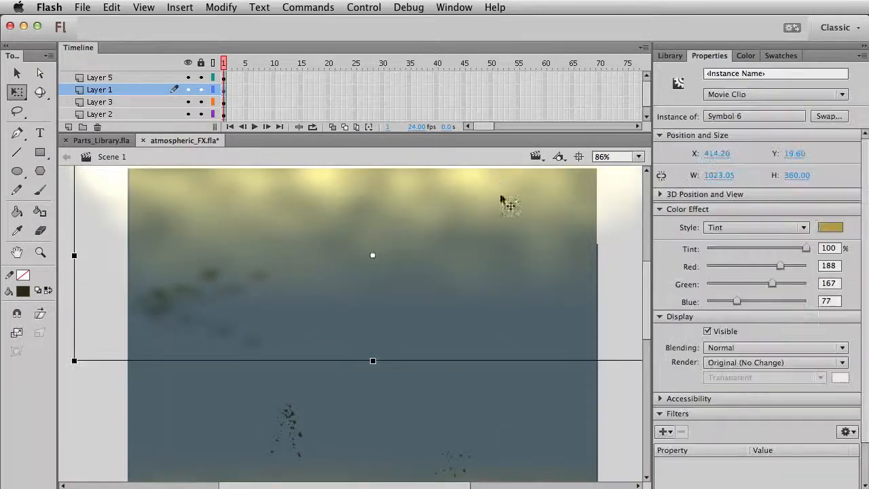
left_click(830, 227)
left_click(842, 296)
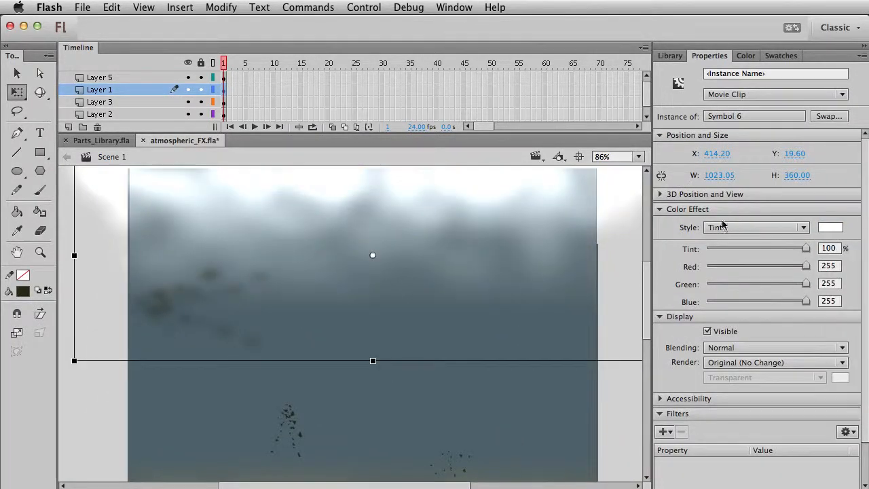
Deselect the white fog, check the whole scene and save atmospheric_FX.fla.
left_click(629, 378)
scroll(607, 349, "down", 8)
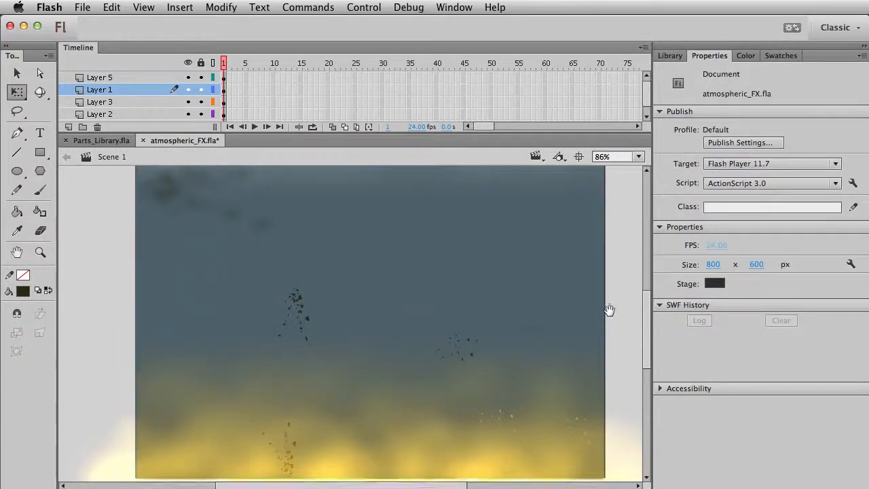
scroll(604, 466, "up", 8)
left_click_drag(607, 434, 610, 363)
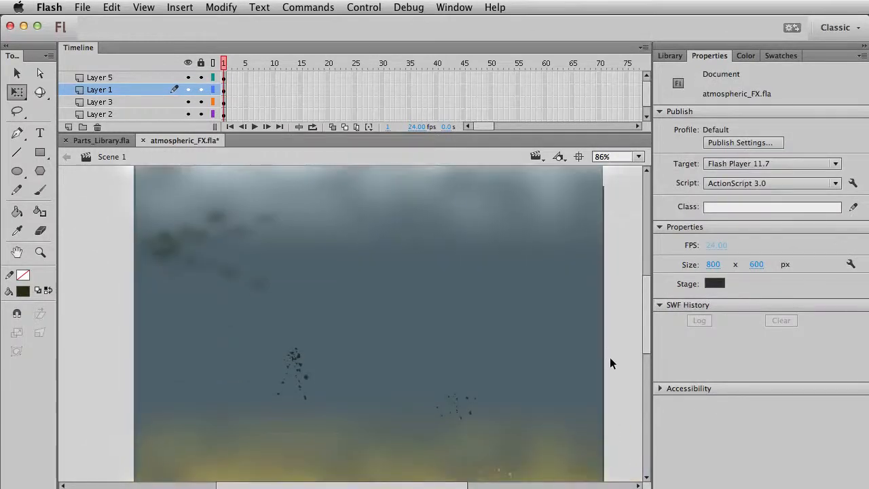
key("super+s")
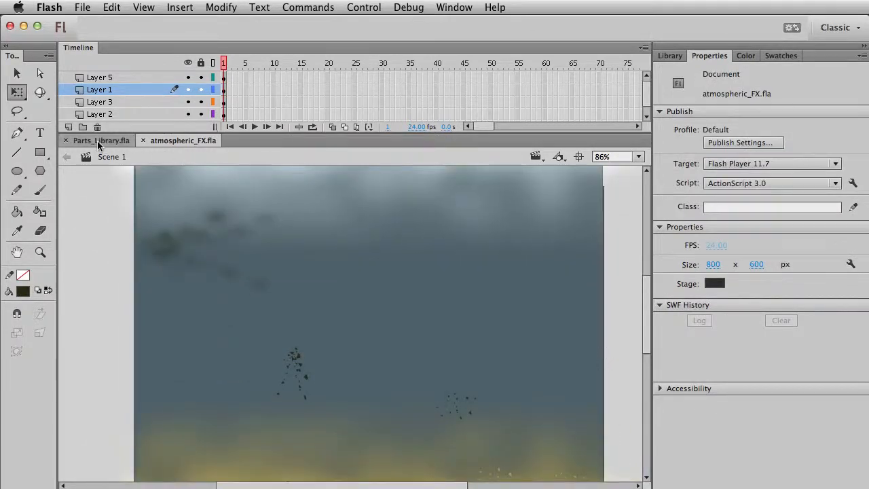